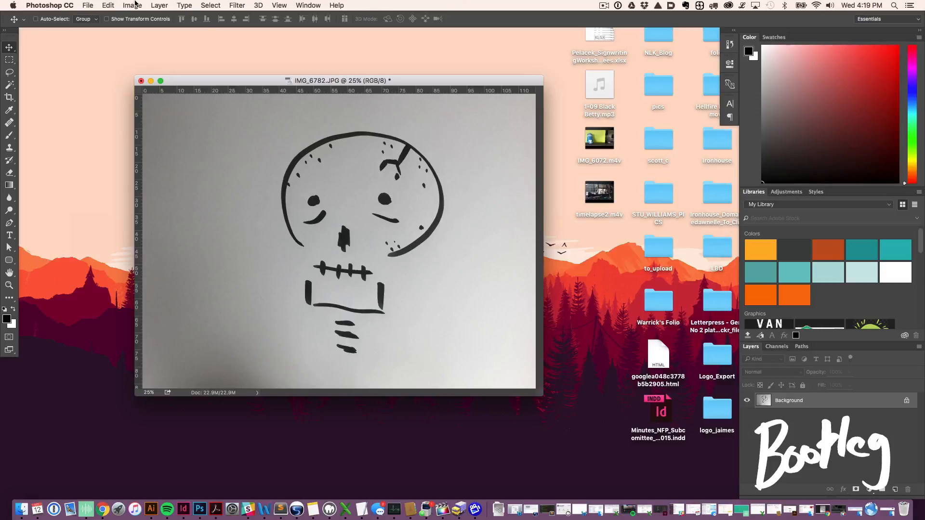
Convert the skull sketch photo to grayscale, discarding its color information
click(135, 5)
mouse_move(134, 17)
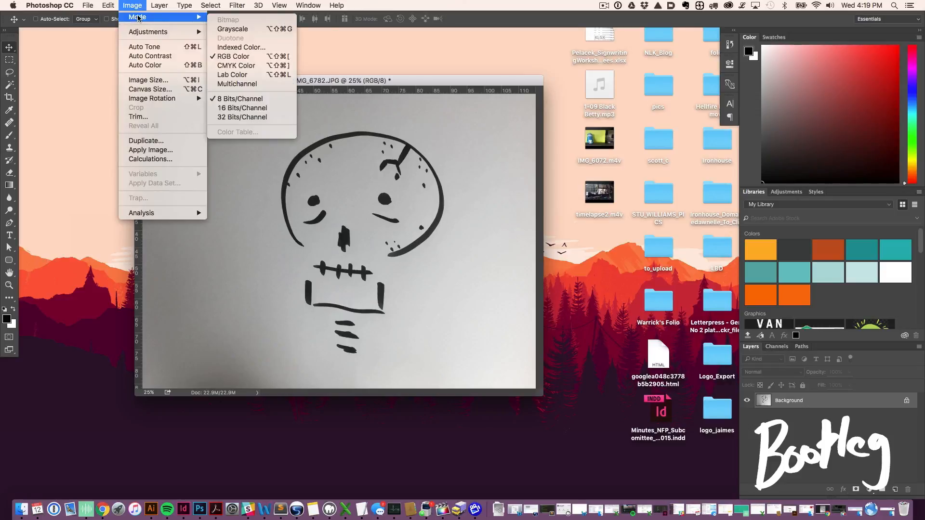
click(263, 30)
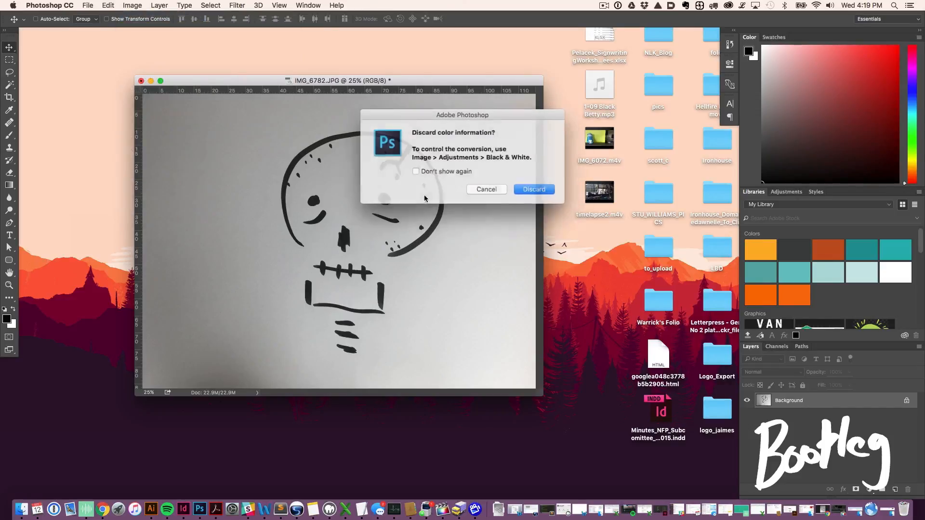
click(534, 190)
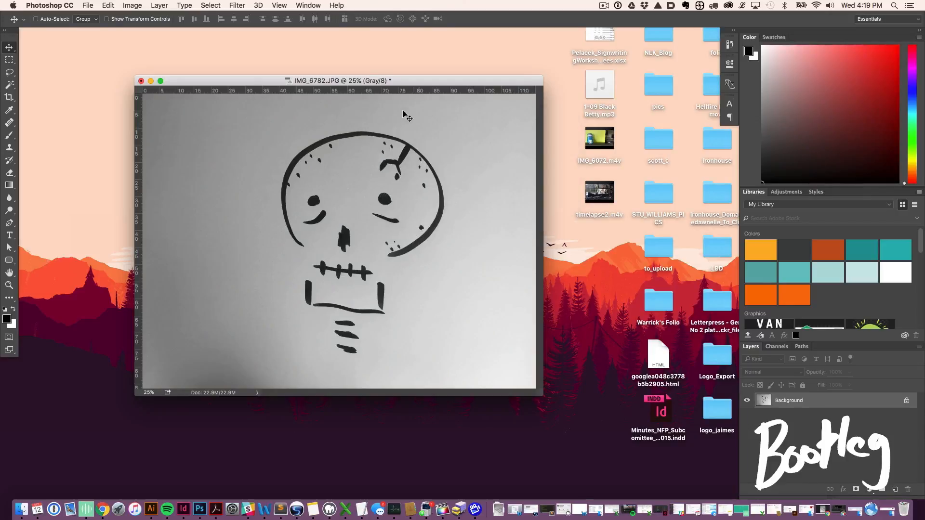
drag(400, 84, 389, 82)
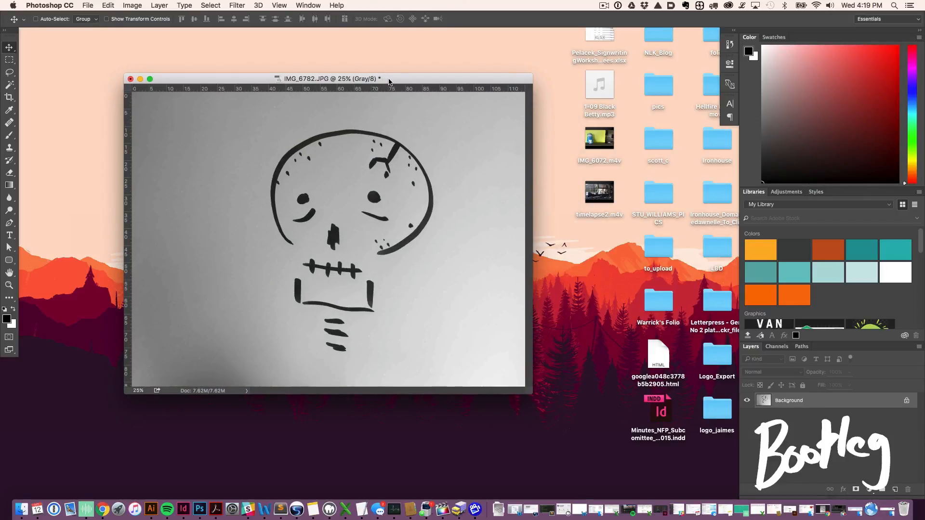
Apply a Levels adjustment to the sketch, sampling the gray paper background as the white point
click(128, 6)
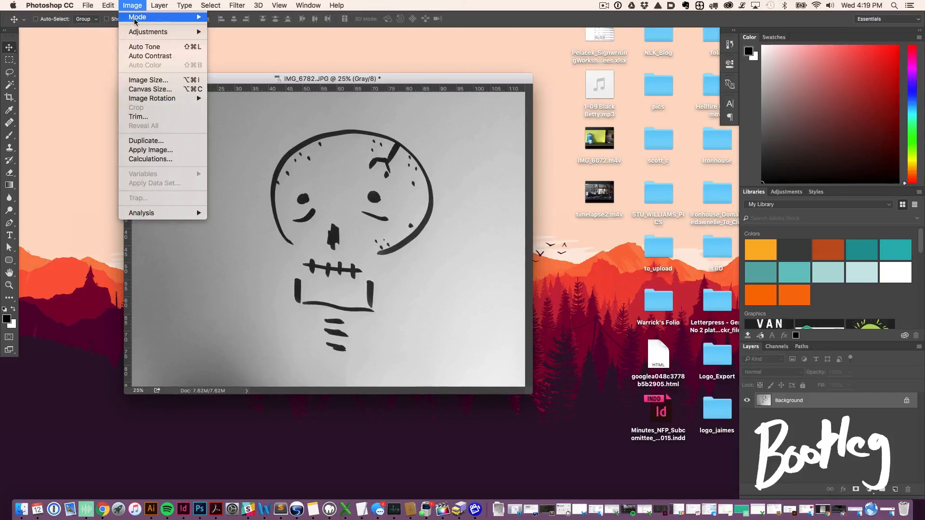
mouse_move(193, 32)
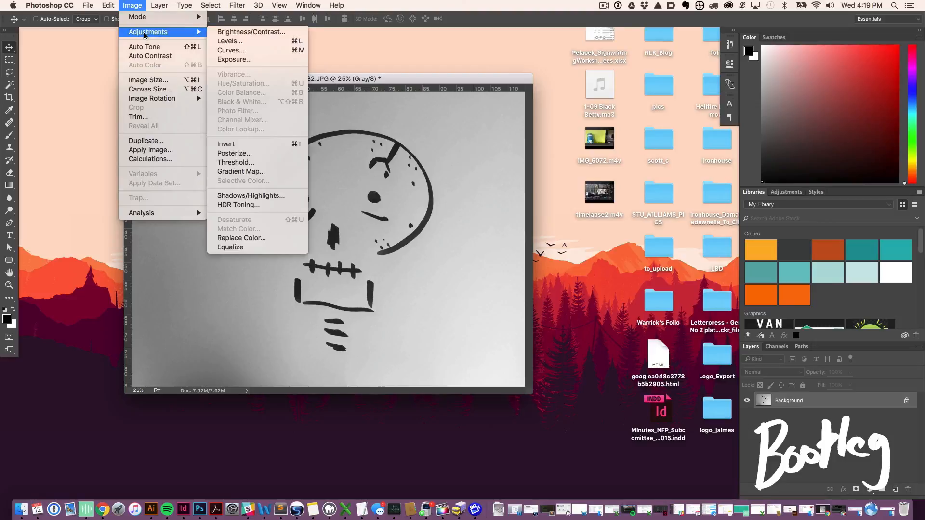
click(304, 42)
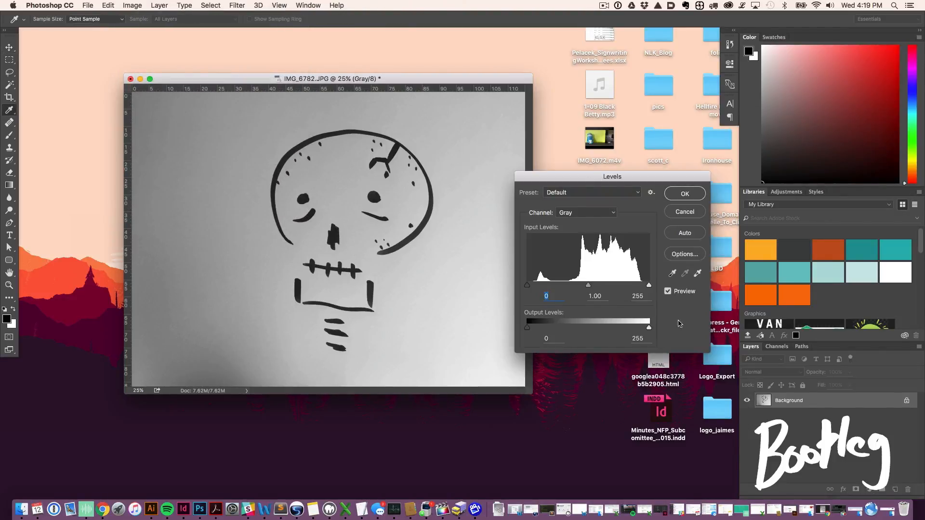
drag(621, 176, 487, 174)
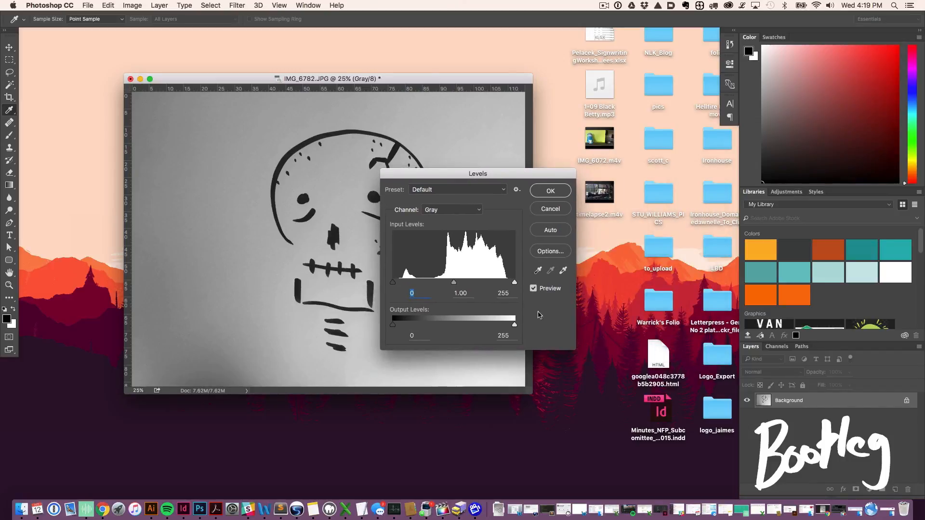
alt+click(563, 271)
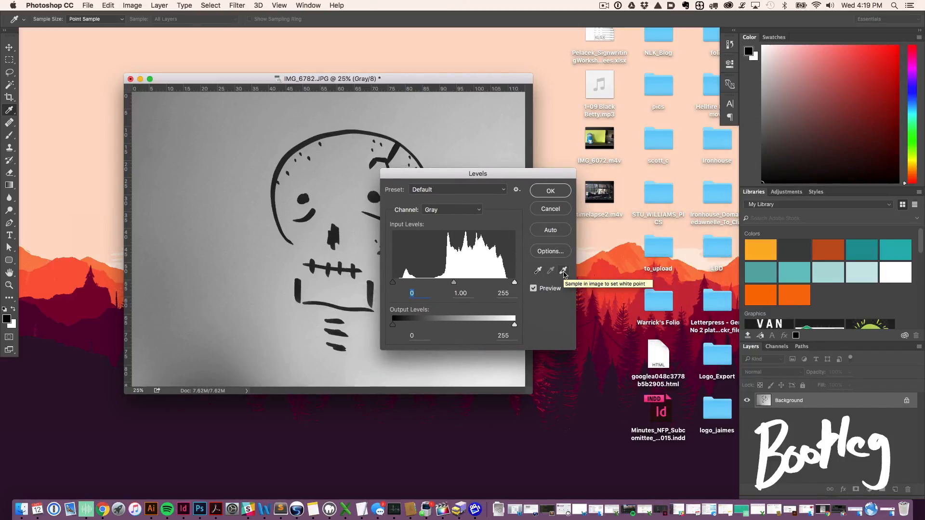
click(455, 142)
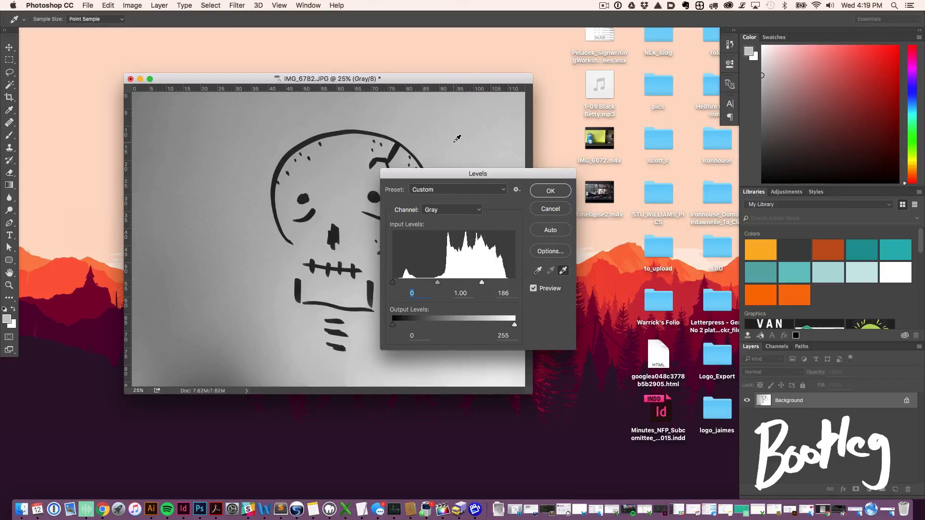
drag(459, 172, 619, 140)
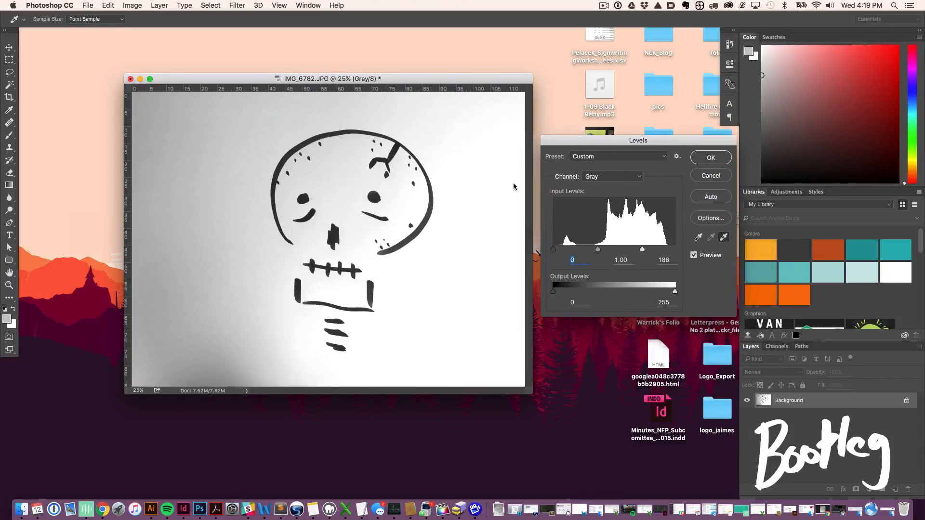
click(261, 296)
click(712, 158)
key(v)
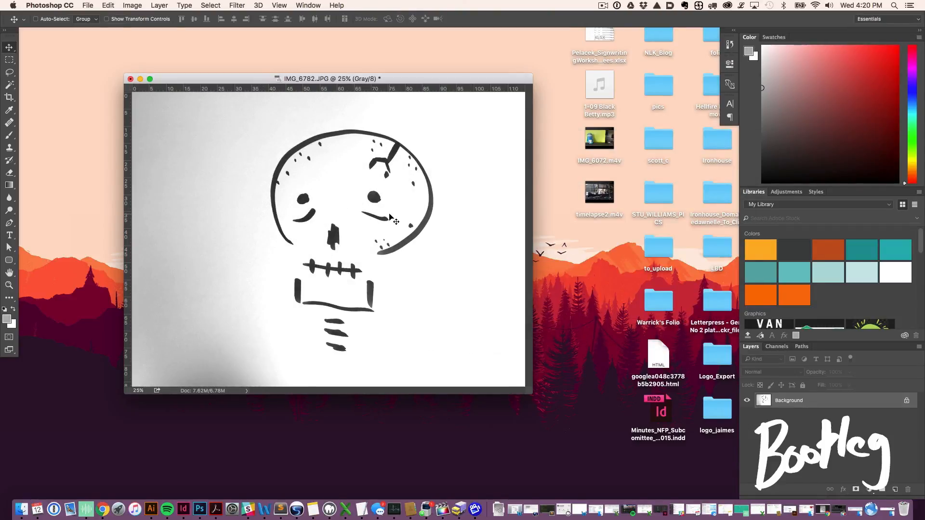
Undo the Levels adjustment, compare the history states before and after it, and return to the Grayscale state
key(super+z)
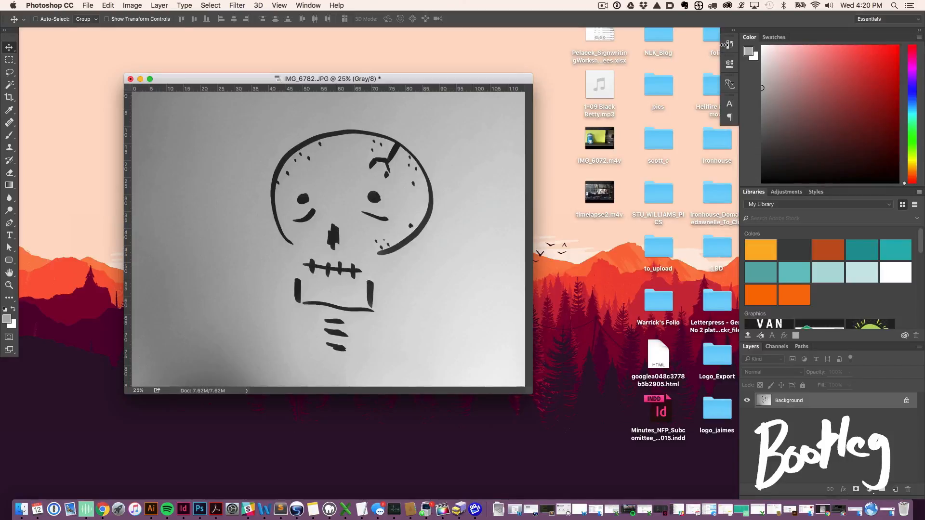
click(729, 44)
click(652, 102)
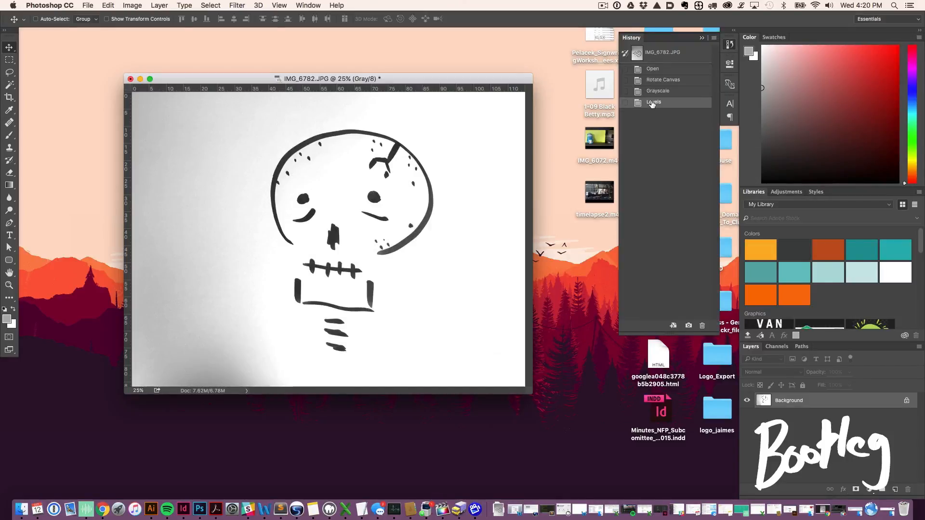
click(654, 91)
click(650, 105)
click(652, 91)
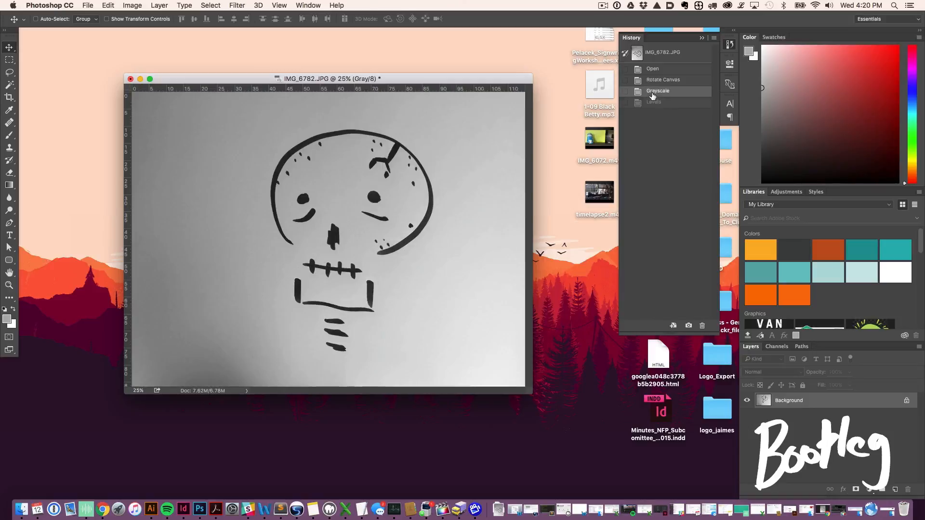
Apply a two-point Curves adjustment that lightens the paper and darkens the ink, with the lower point at input 49, output 27
click(136, 7)
mouse_move(182, 34)
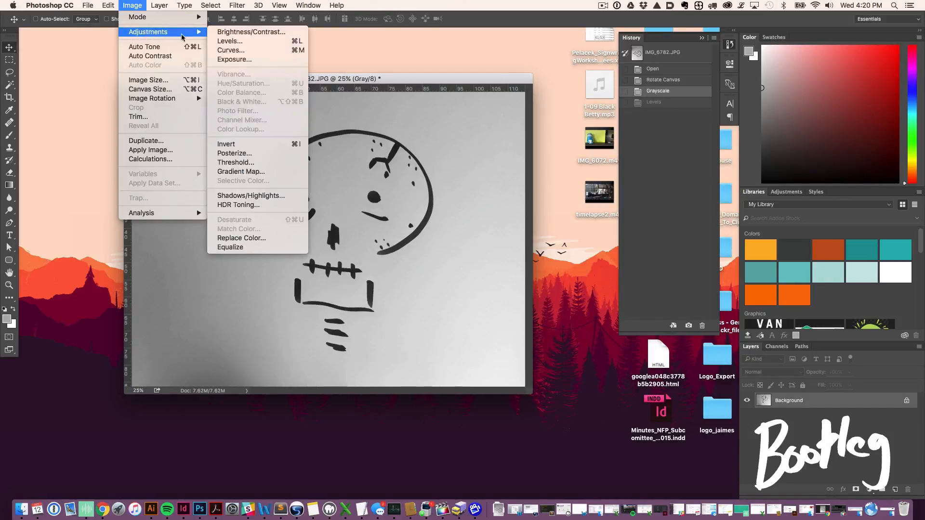
click(257, 51)
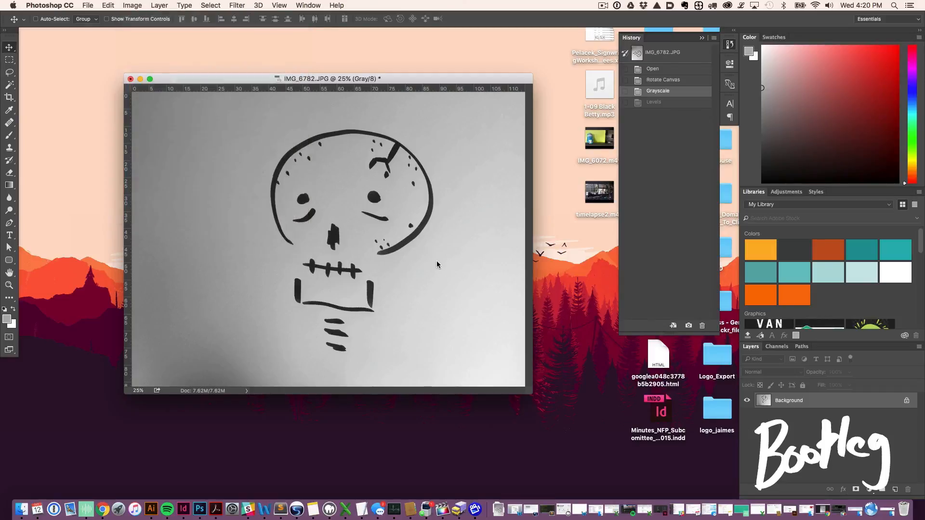
drag(487, 153, 571, 152)
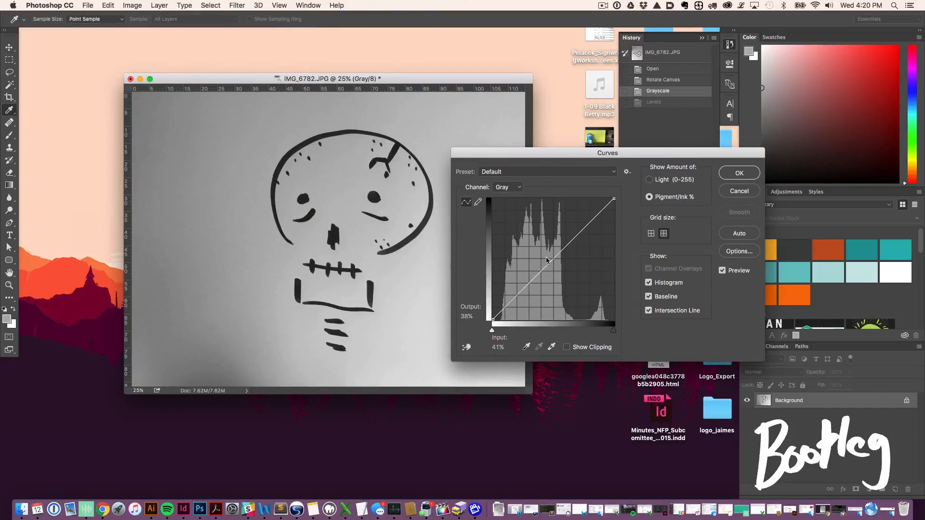
drag(546, 266, 550, 286)
drag(573, 255, 573, 247)
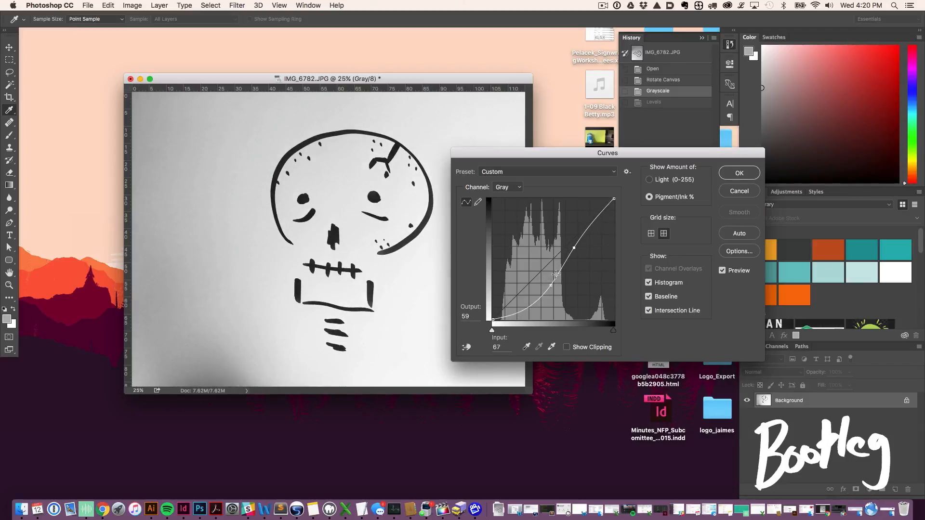
drag(551, 284, 552, 286)
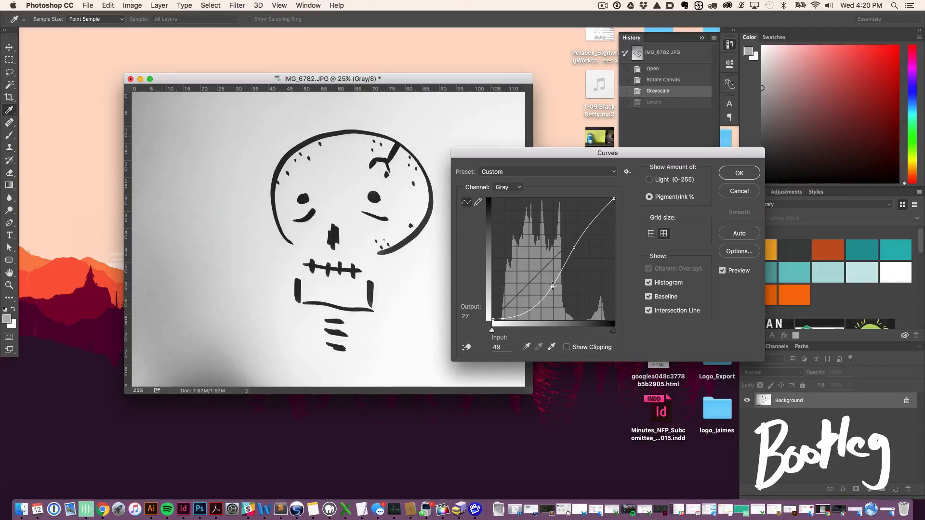
drag(555, 153, 535, 151)
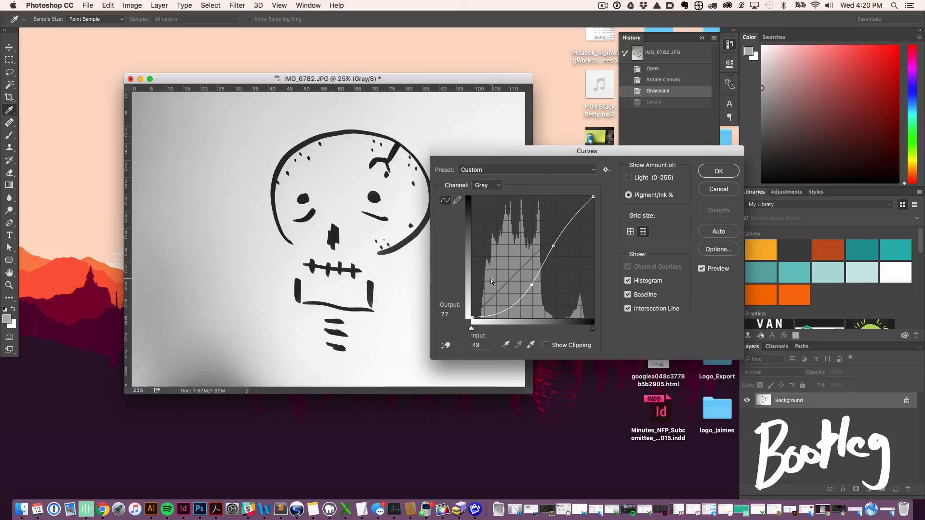
key(alt)
key(alt)
click(400, 246)
click(719, 175)
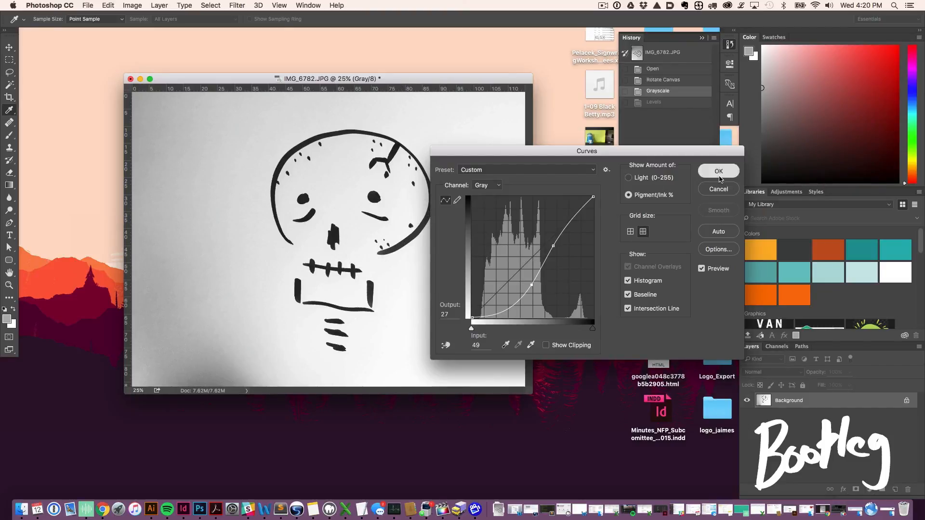
key(v)
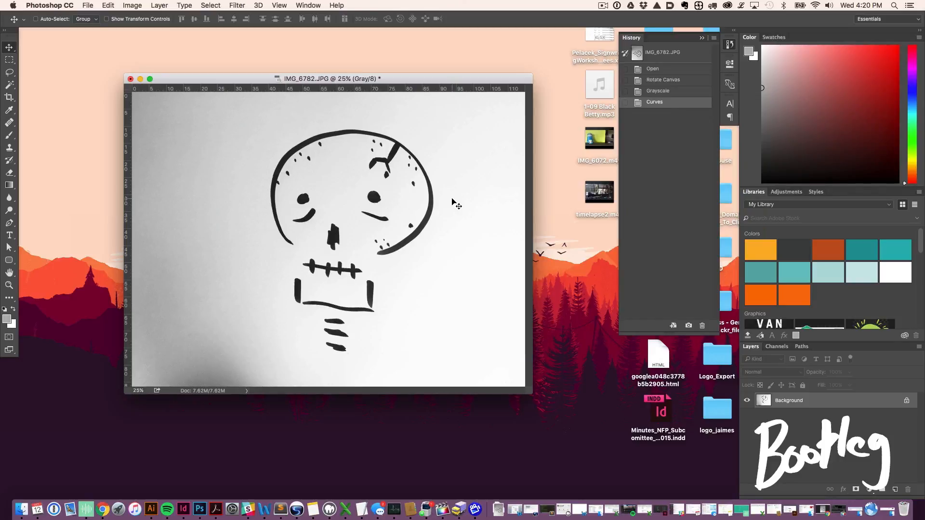
Crop the image closely around the skull drawing, to about 65 by 72 cm
click(9, 98)
drag(136, 96, 186, 108)
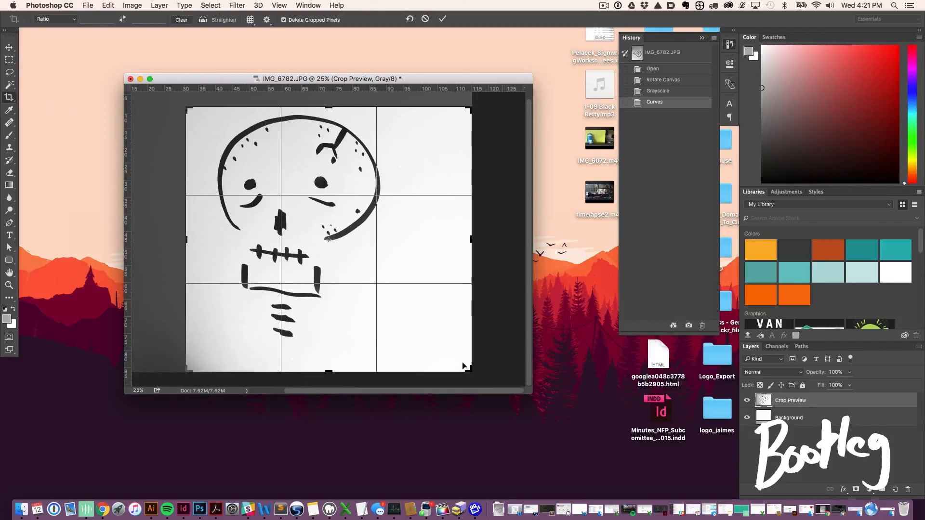
drag(463, 366, 421, 333)
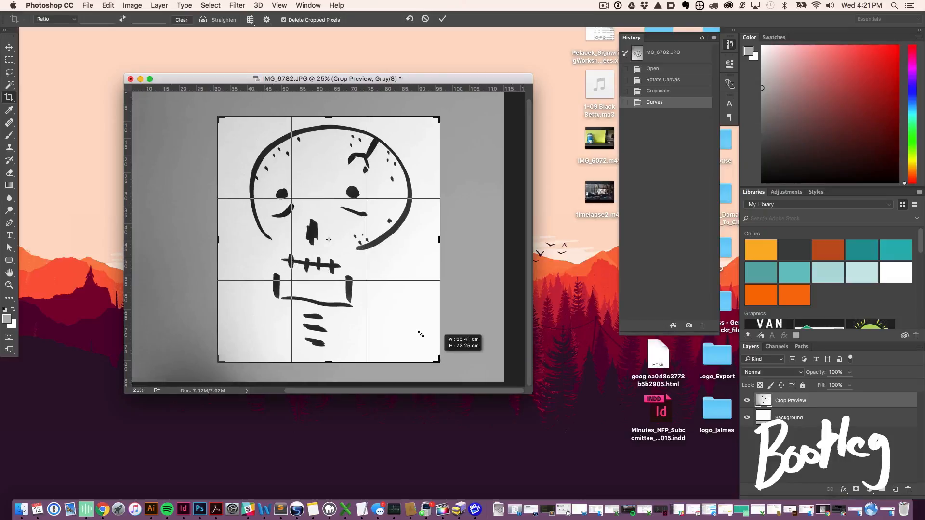
key(Return)
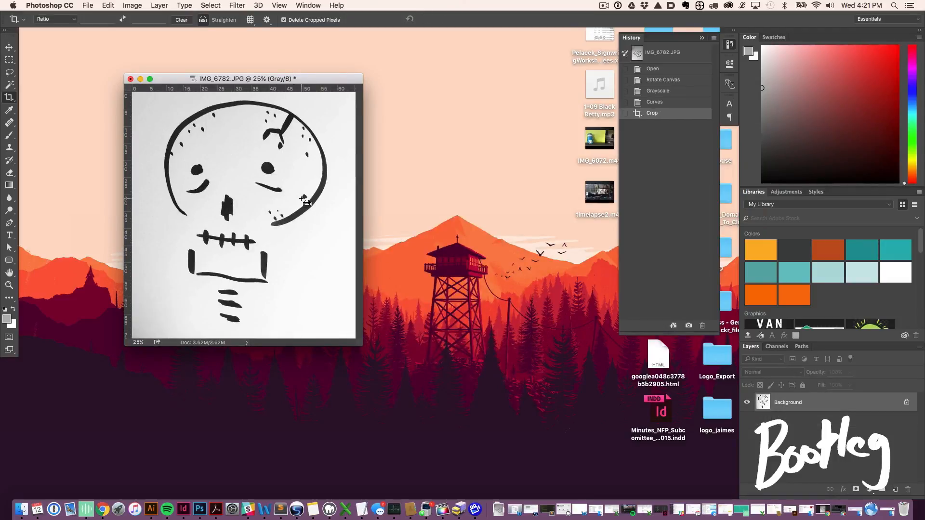
Save the cropped sketch to the Desktop as the JPEG IMG_6782.jpg at maximum quality 12, and close it
key(super+shift+s)
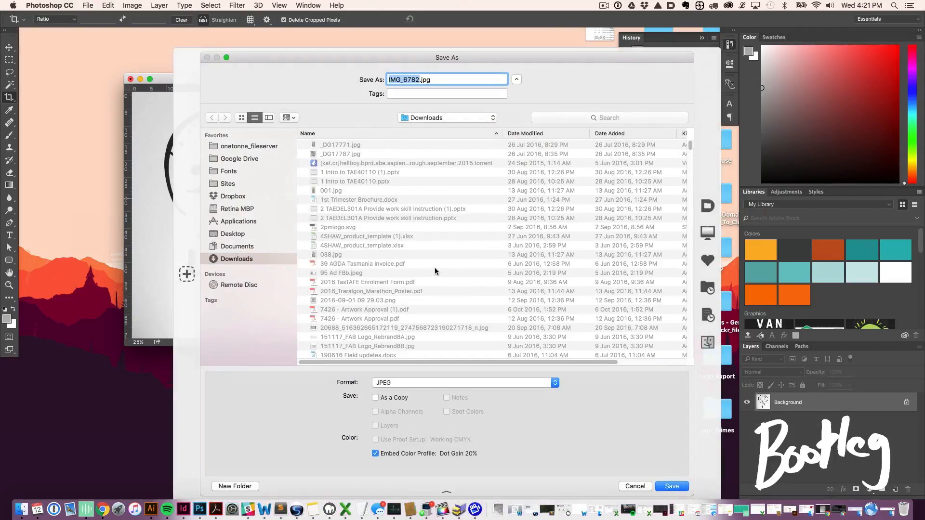
key(super+shift+d)
key(Return)
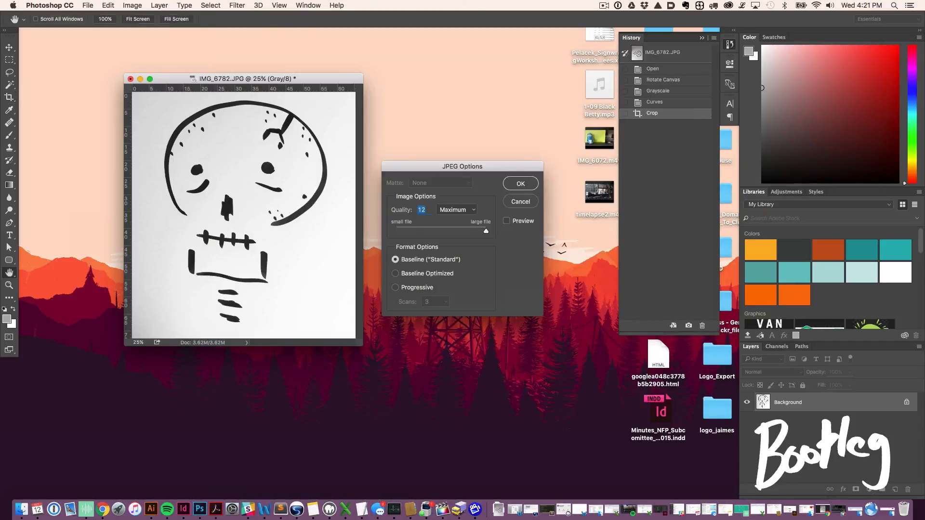
key(Return)
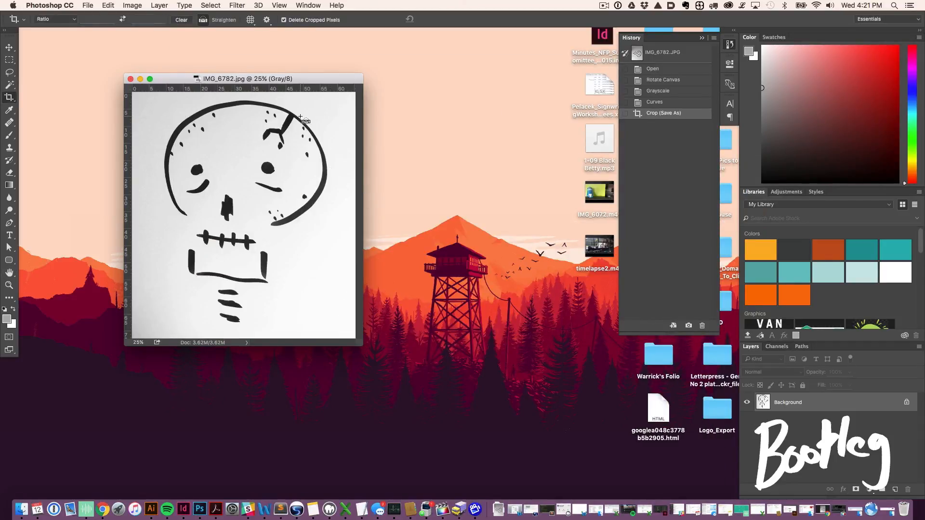
key(super+w)
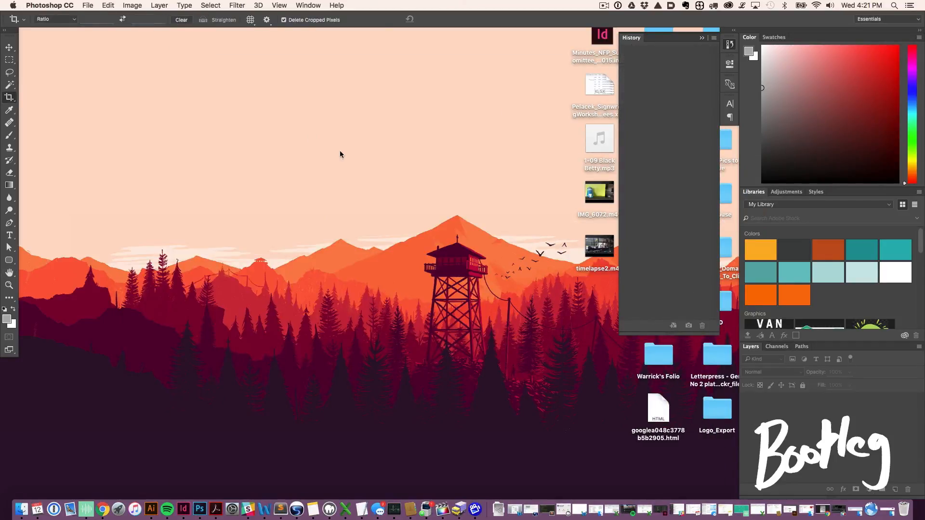
Switch to Illustrator and create a new blank document with the default settings
click(149, 505)
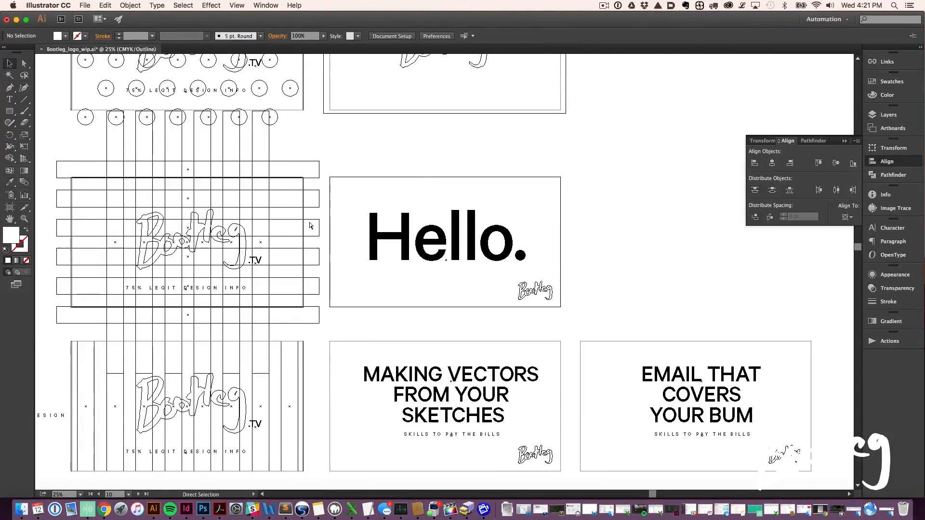
key(super+n)
key(Return)
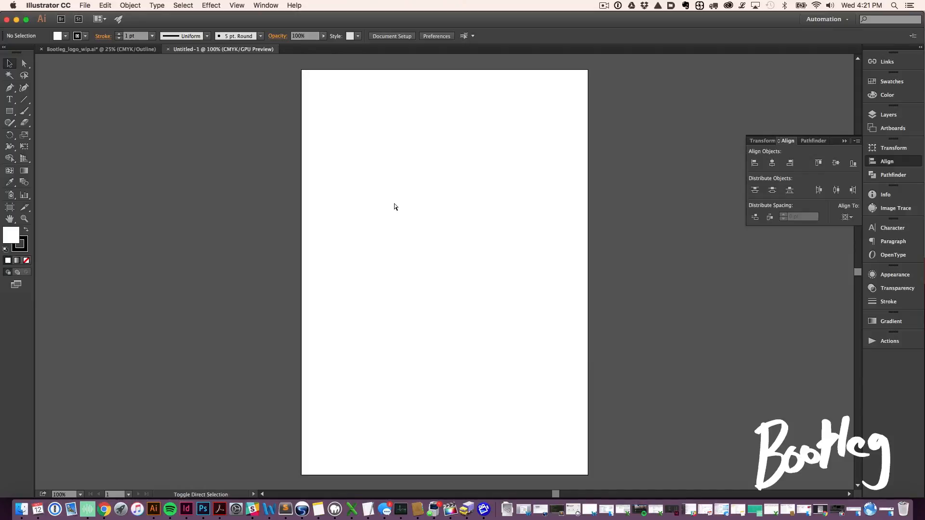
Place IMG_6782.jpg from the Desktop on the artboard, about 463 by 511 pt, and move it to about X 75, Y 170 pt
click(92, 5)
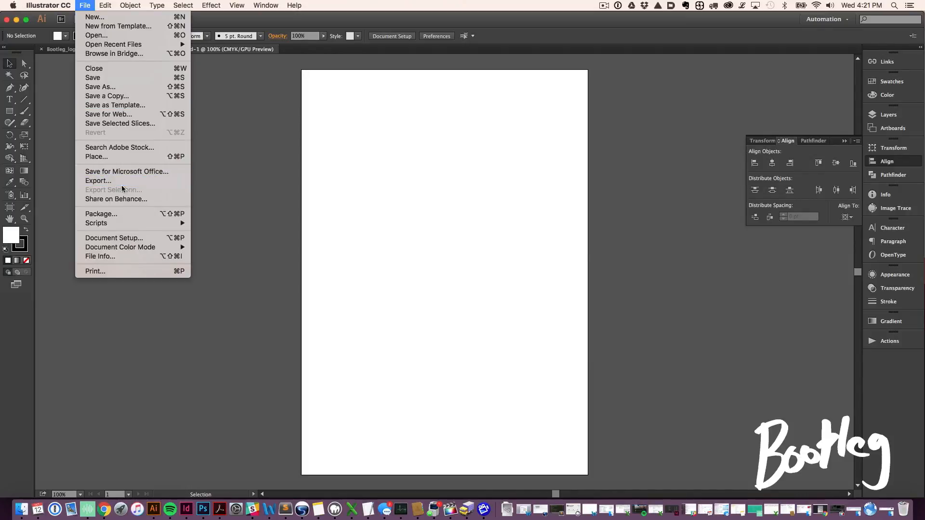
click(119, 157)
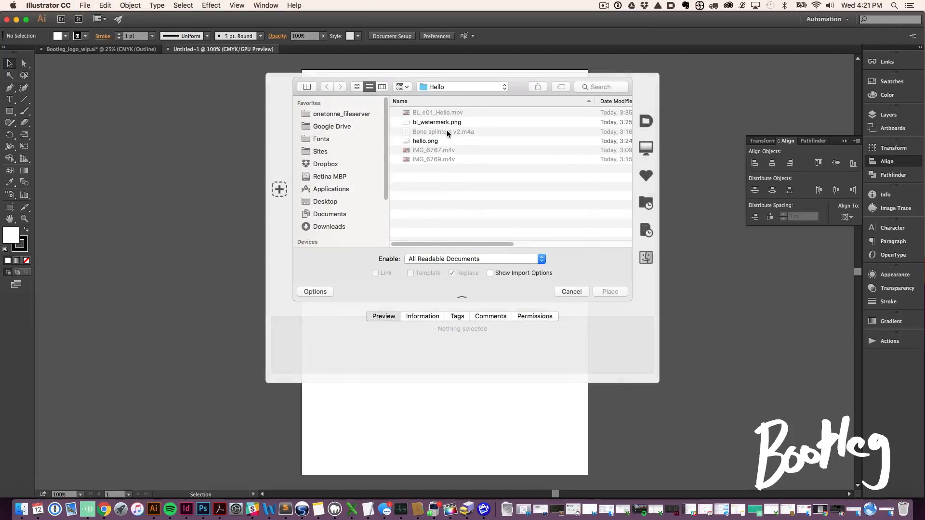
key(super+shift+d)
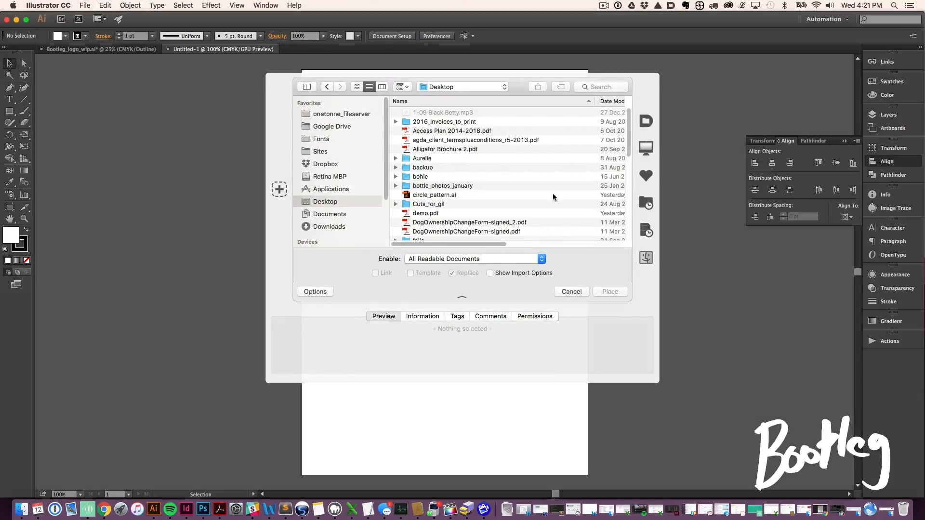
drag(487, 245, 548, 245)
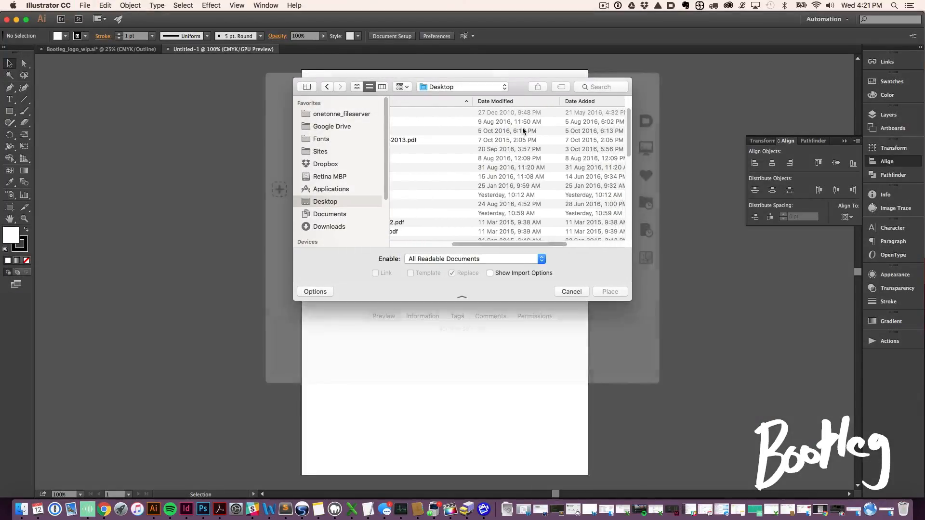
click(522, 101)
scroll(462, 193, left, 5)
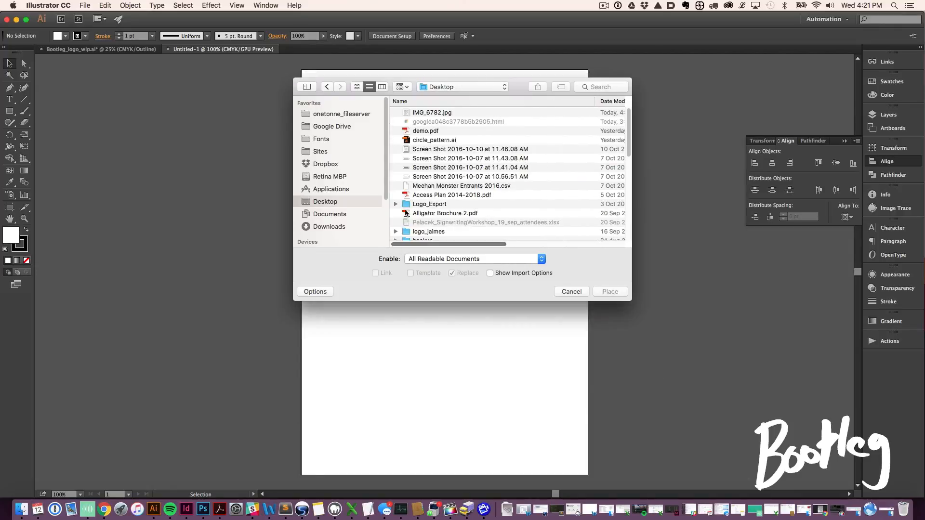
click(424, 113)
key(Return)
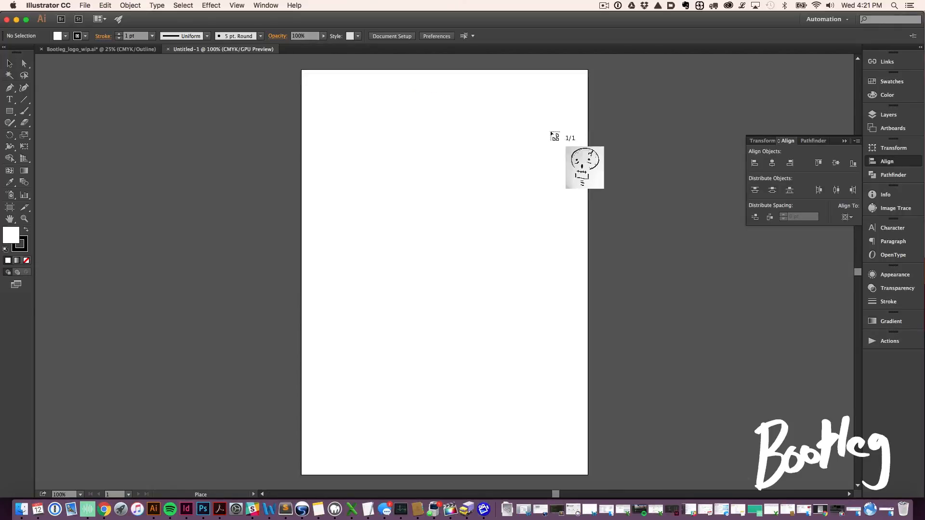
drag(331, 105, 554, 380)
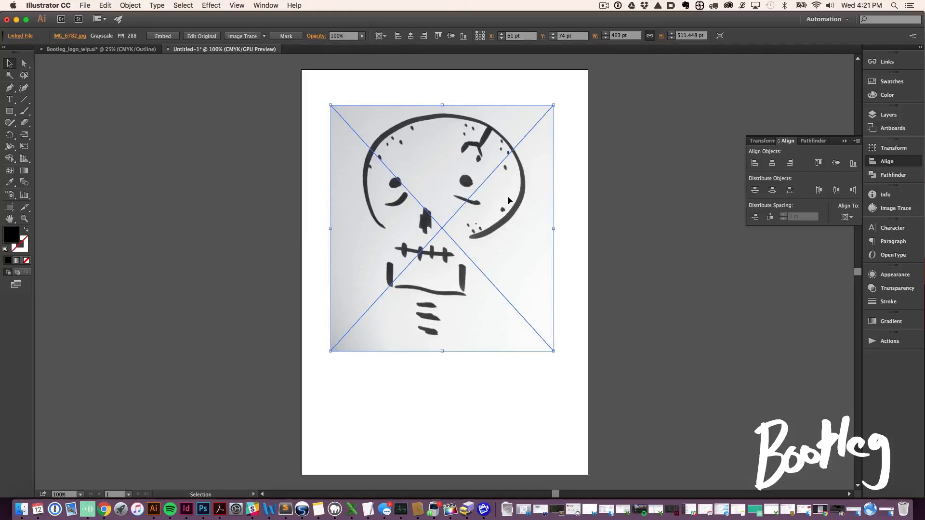
drag(414, 153, 421, 197)
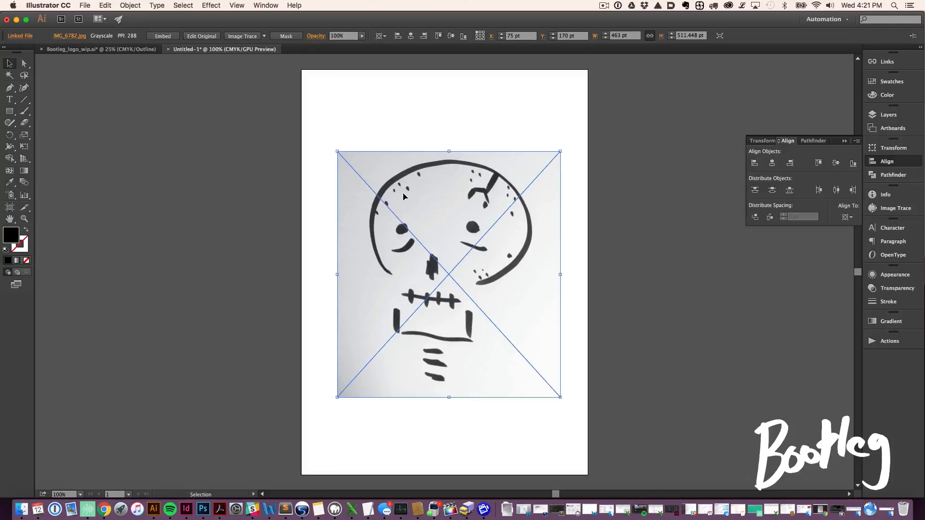
click(248, 38)
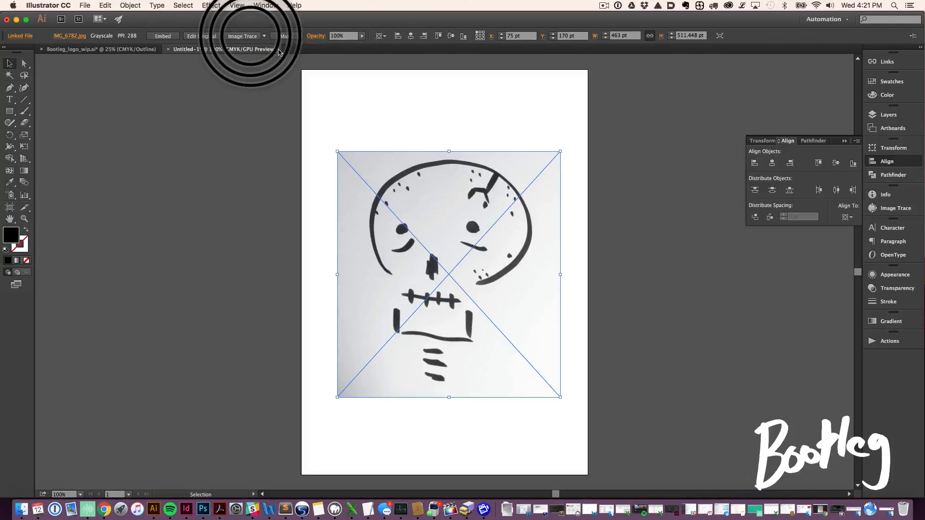
click(254, 38)
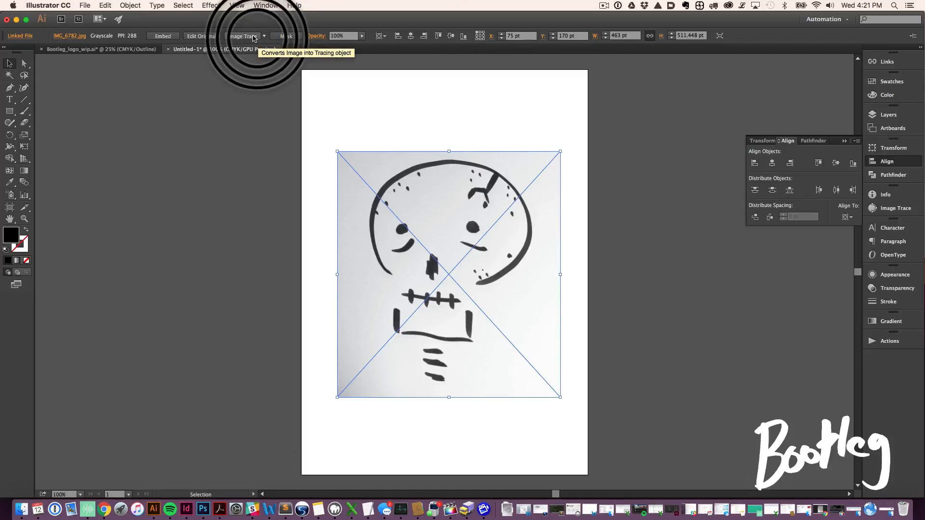
click(250, 40)
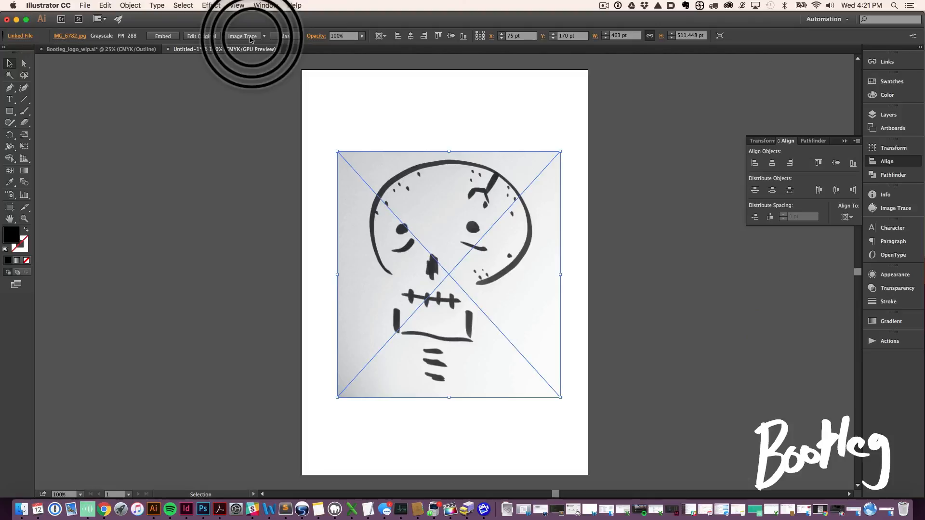
click(128, 6)
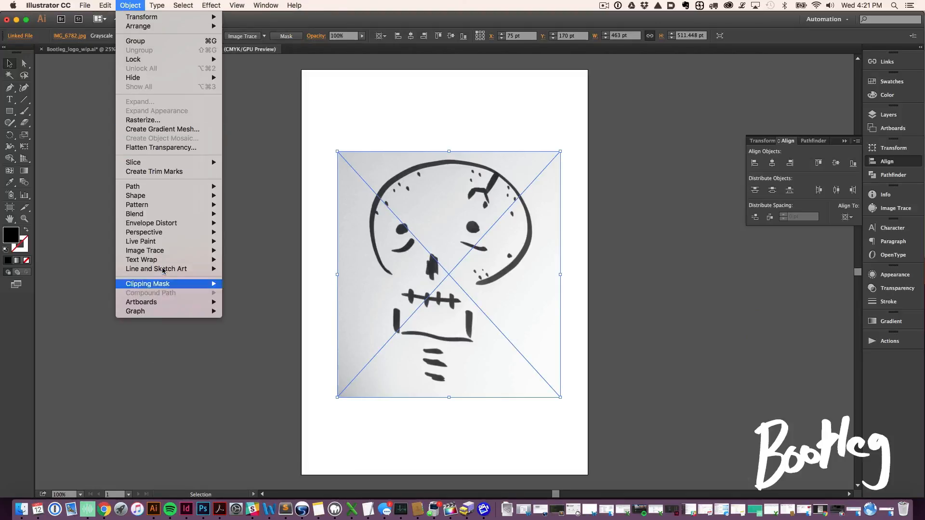
mouse_move(169, 252)
click(406, 102)
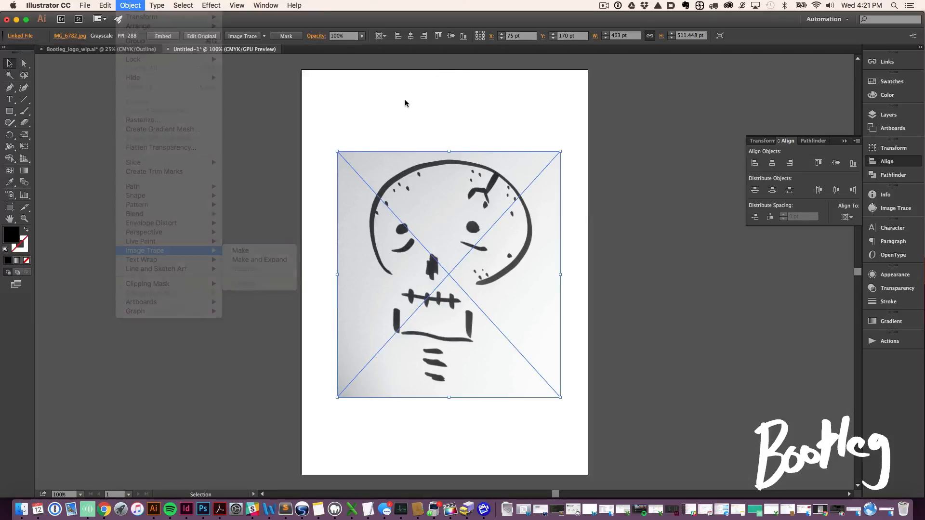
click(243, 36)
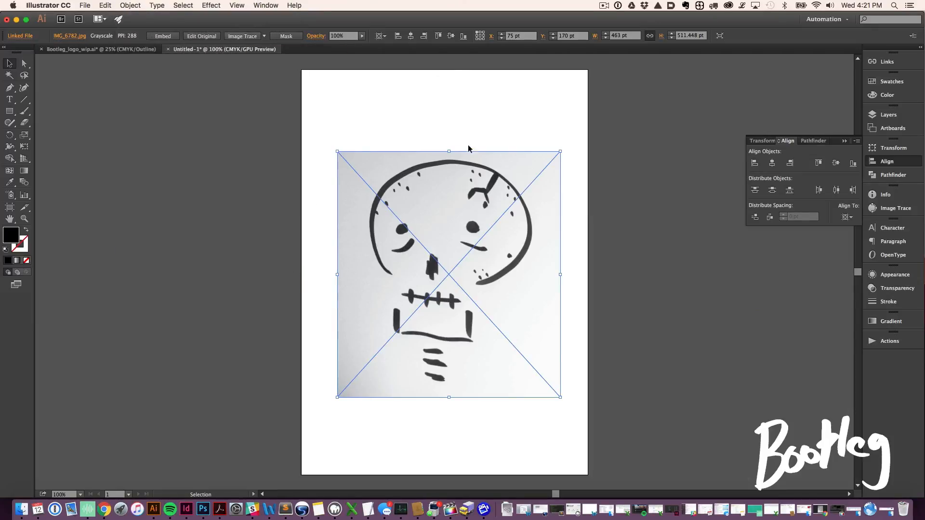
click(414, 128)
click(456, 173)
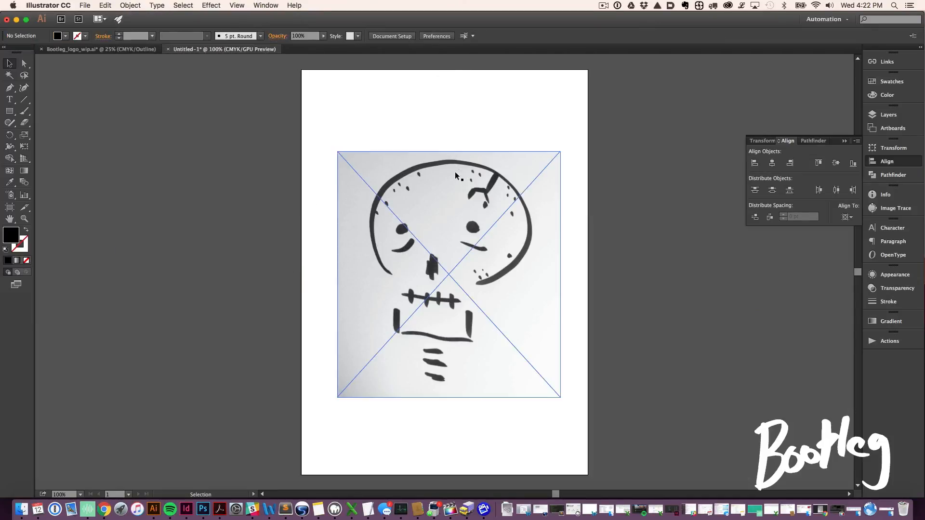
click(199, 37)
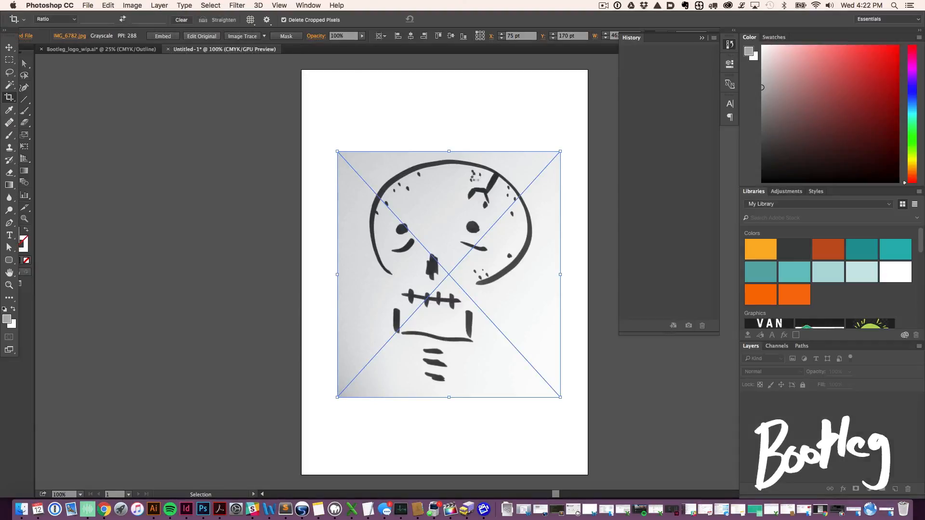
key(super+w)
click(213, 46)
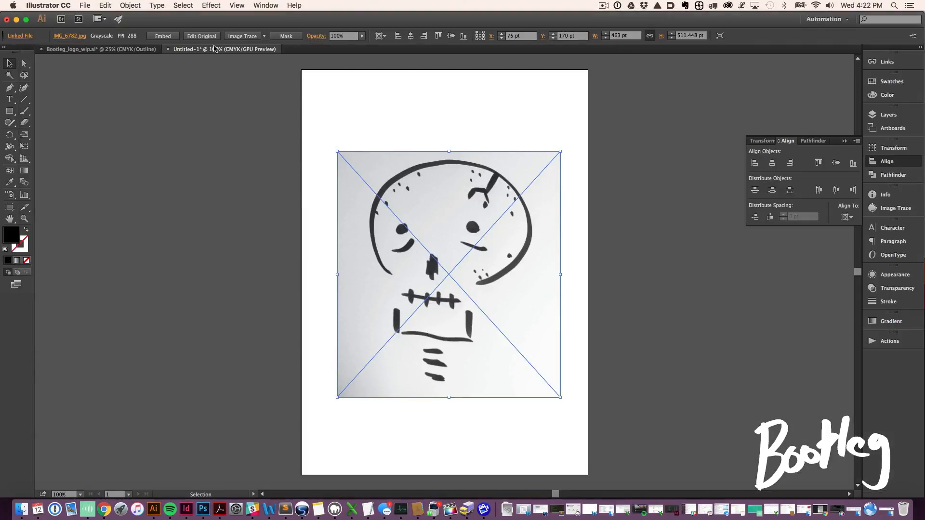
Image Trace the placed skull sketch with the default preset at its full resolution
click(239, 36)
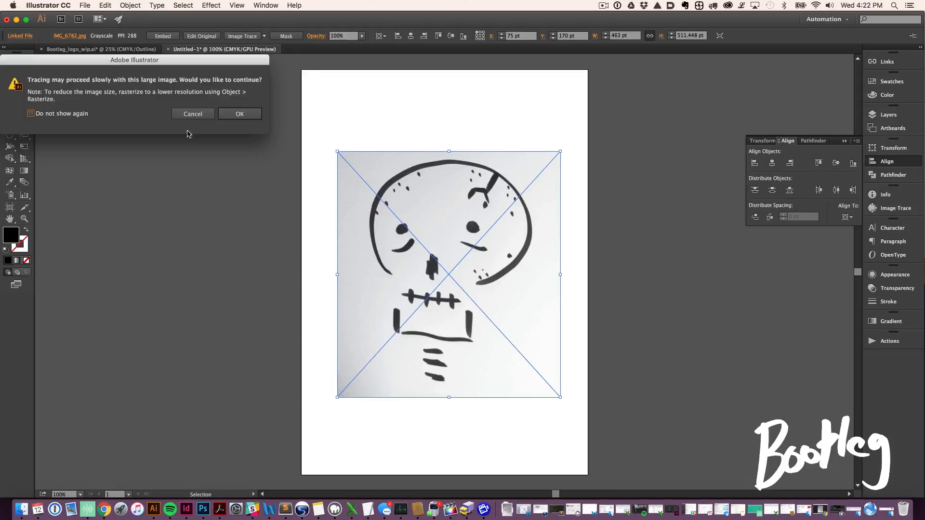
mouse_move(144, 66)
mouse_down()
mouse_move(437, 175)
mouse_move(434, 188)
mouse_up()
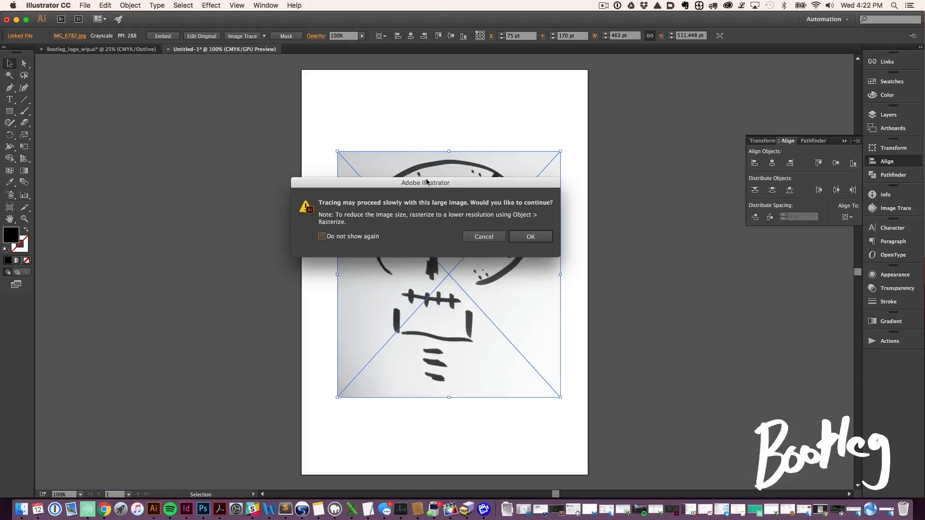
drag(426, 182, 442, 191)
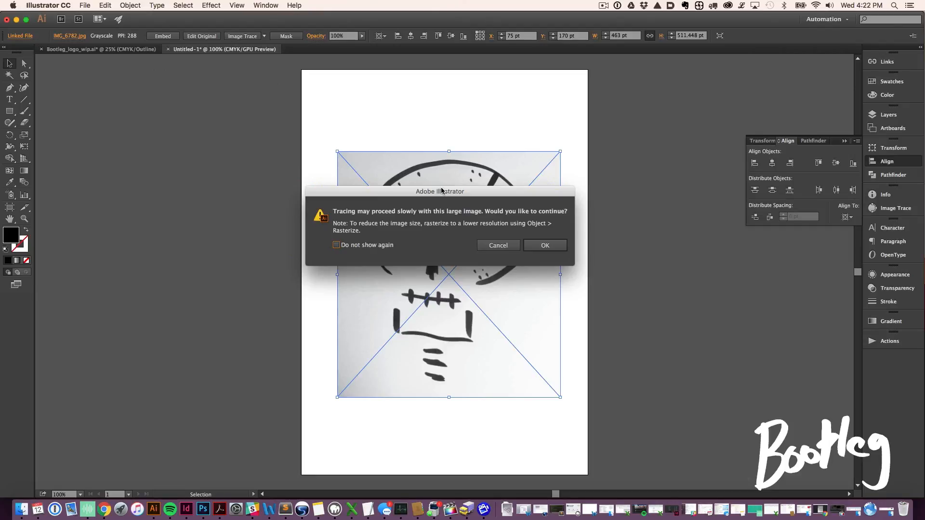
click(546, 248)
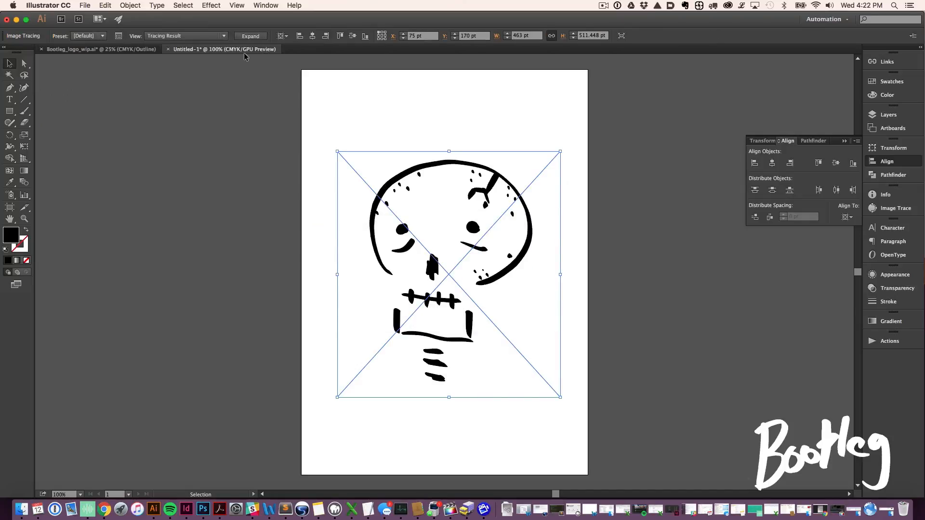
Show the Image Trace settings with the advanced options beside the skull, and turn on Ignore White
click(118, 35)
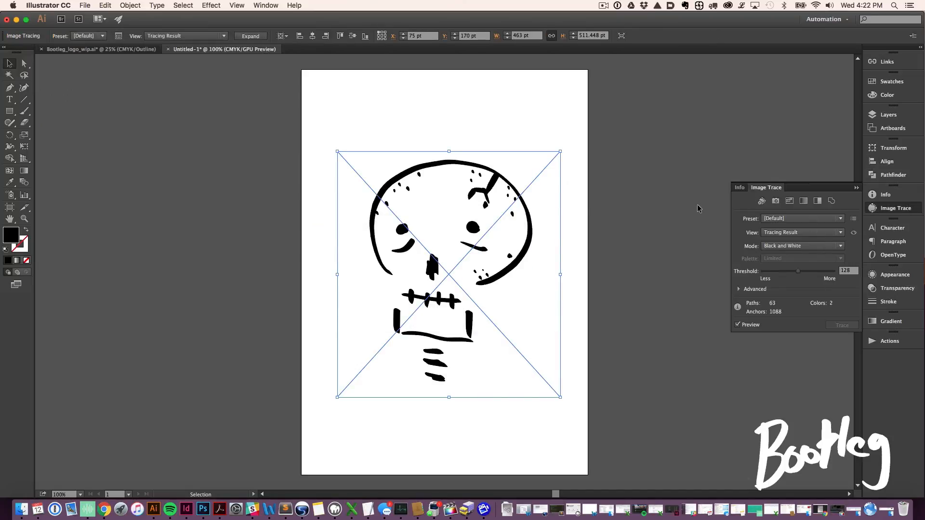
click(740, 290)
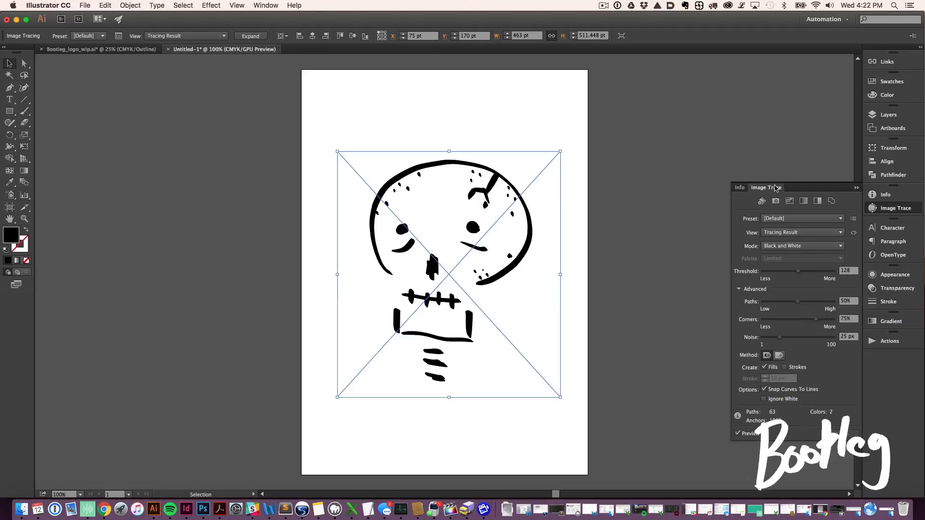
drag(776, 187, 497, 137)
drag(565, 133, 564, 132)
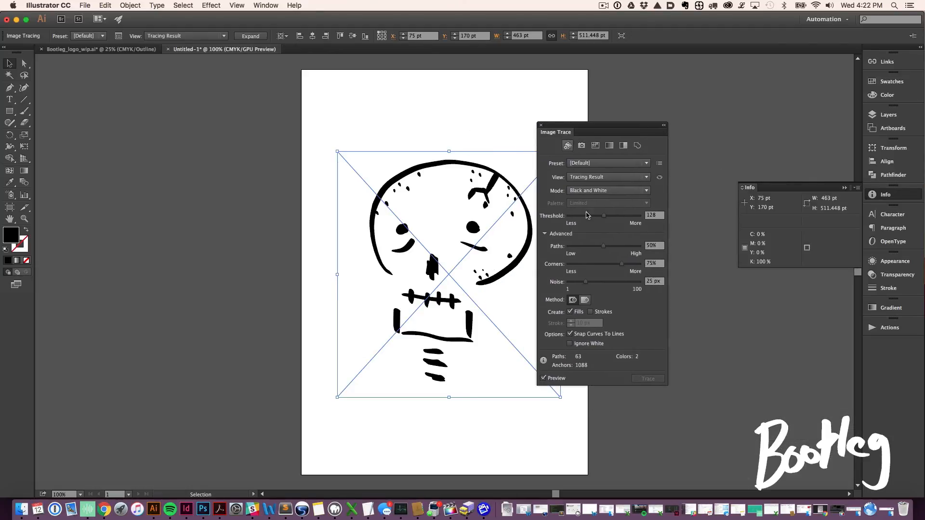
click(545, 234)
click(545, 234)
click(545, 234)
click(545, 234)
click(570, 344)
click(607, 217)
click(557, 246)
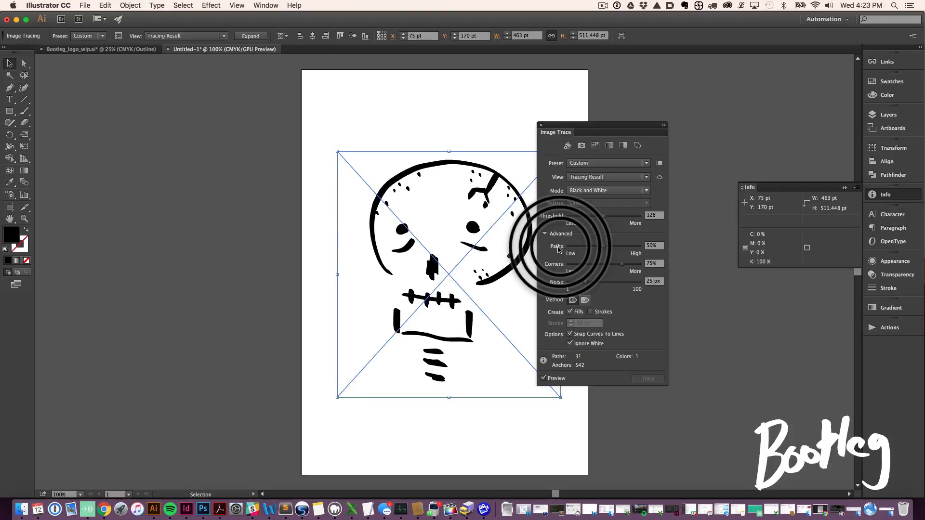
click(557, 269)
click(556, 286)
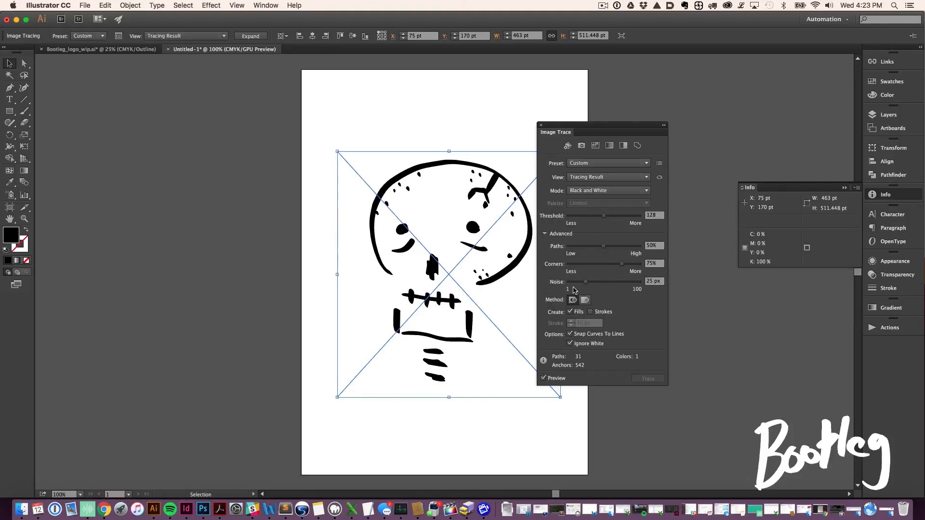
click(555, 283)
click(613, 218)
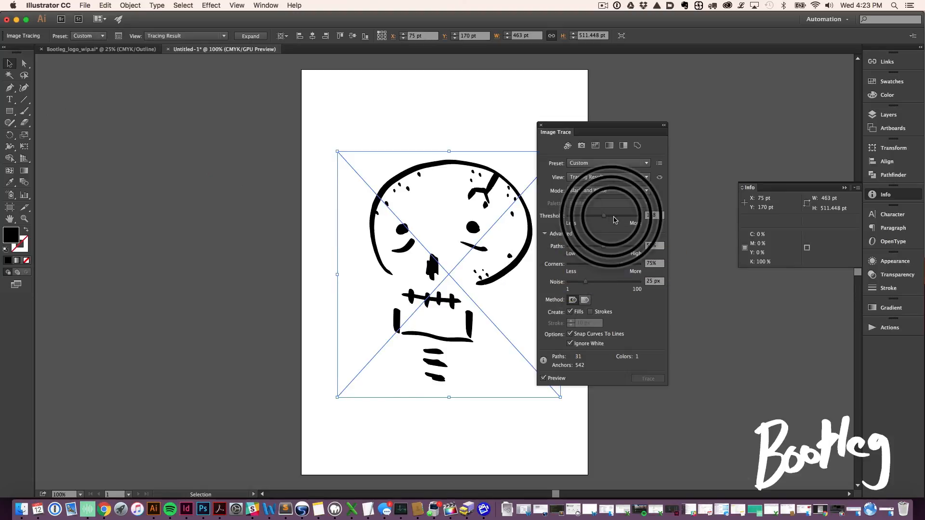
Try a very low trace threshold of 32 and a high one of 204 on the skull
click(577, 216)
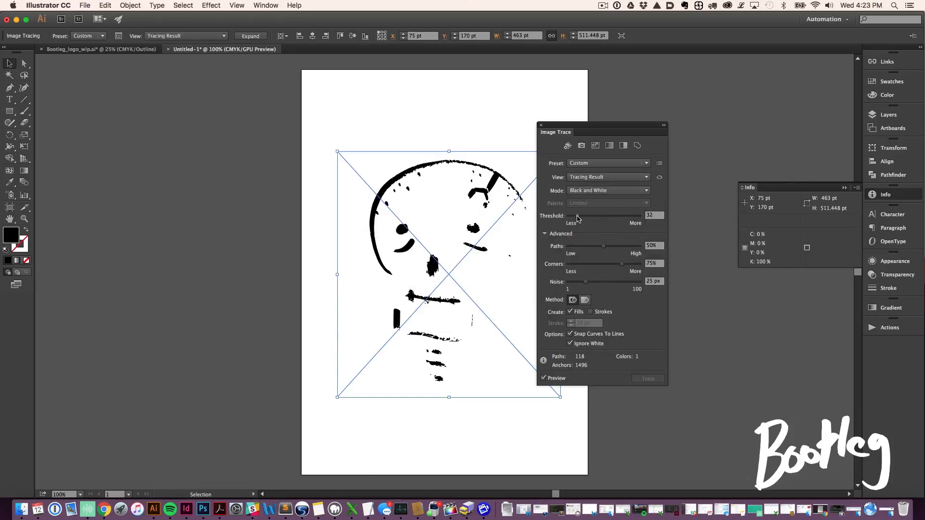
click(625, 216)
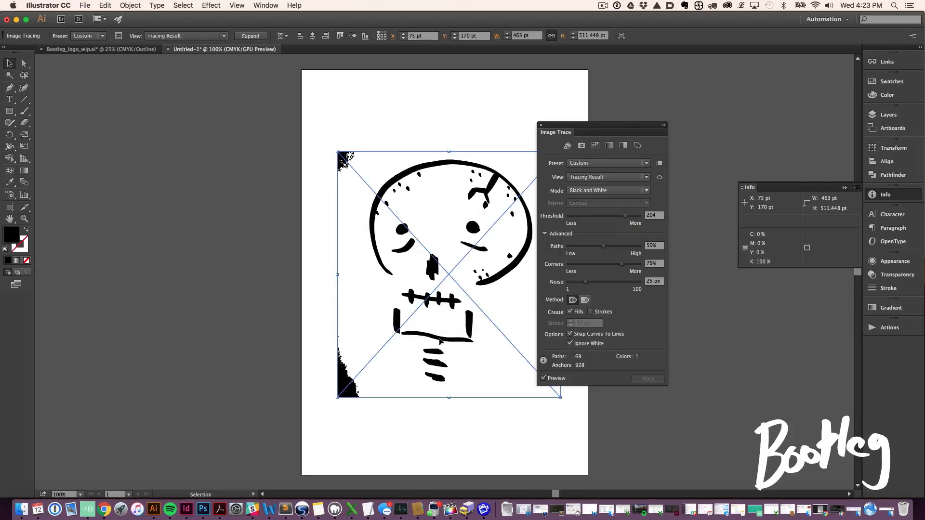
click(351, 390)
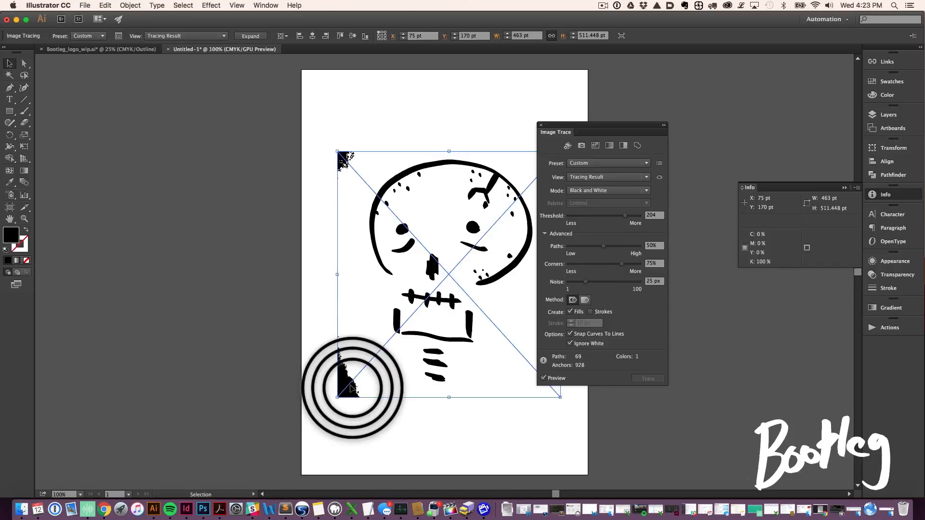
Lower the trace threshold to 179 and finally to 155 to clear the black patches from the image corners
click(618, 217)
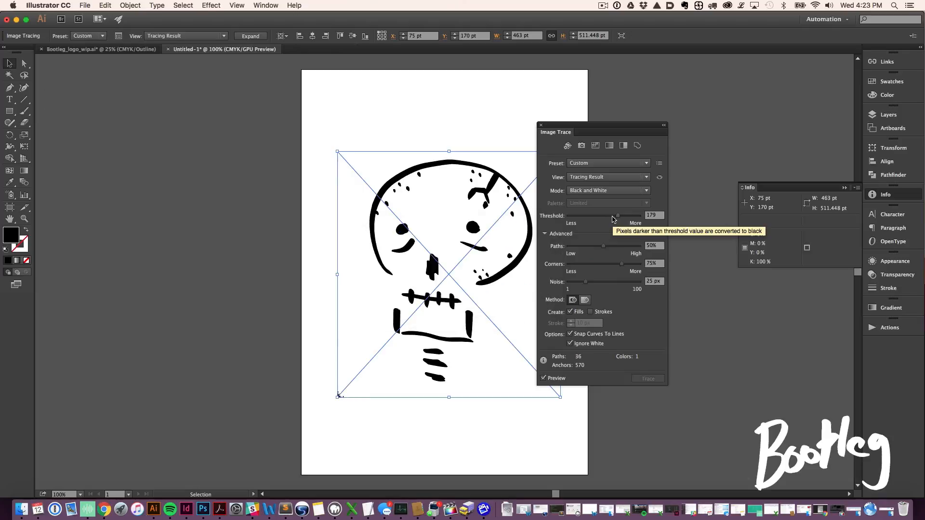
click(612, 217)
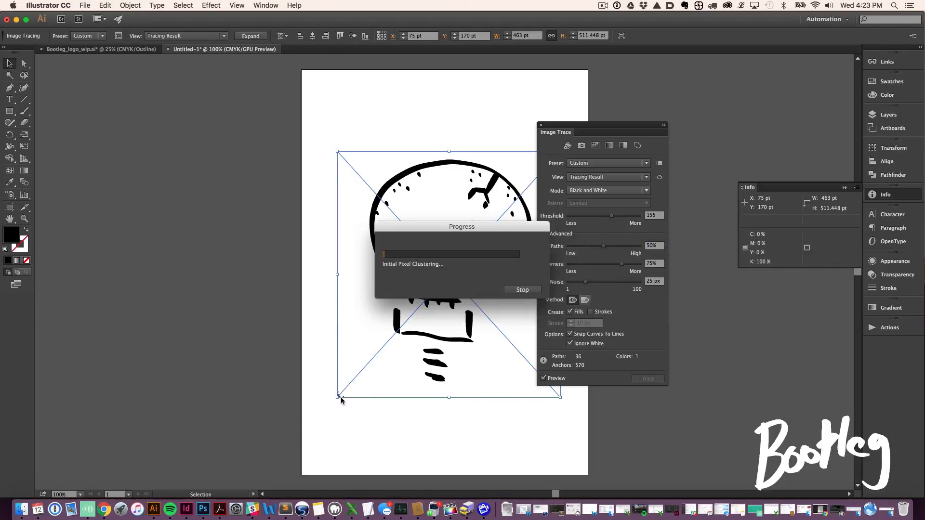
click(340, 397)
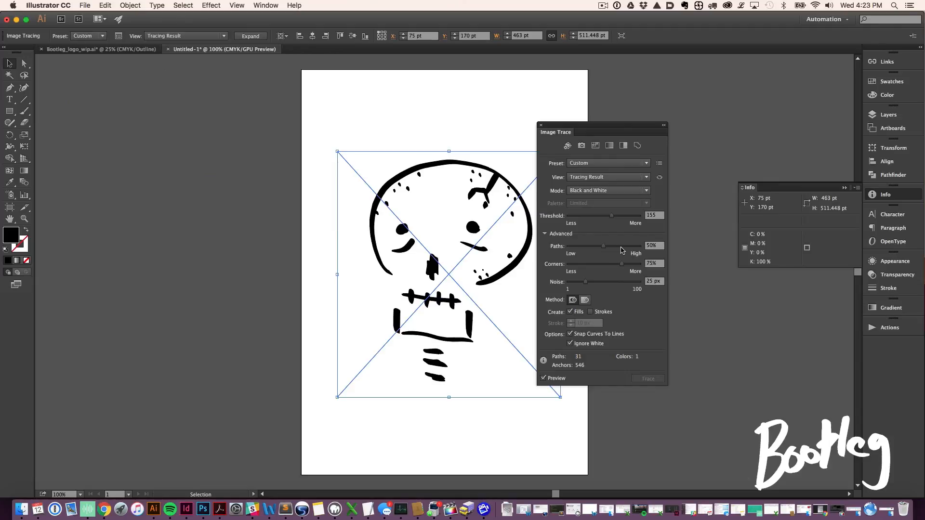
Set the trace's path fitting to 75% and inspect the skull's outlines at 200% magnification
click(622, 247)
scroll(429, 230, right, 5)
scroll(429, 230, up, 1)
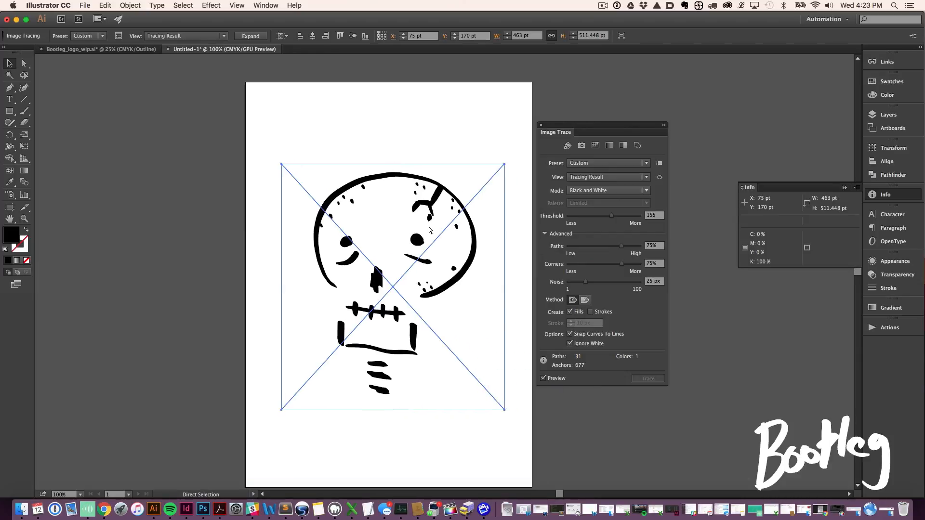
key(super+equal)
key(super+equal)
scroll(410, 270, down, 5)
scroll(409, 270, left, 1)
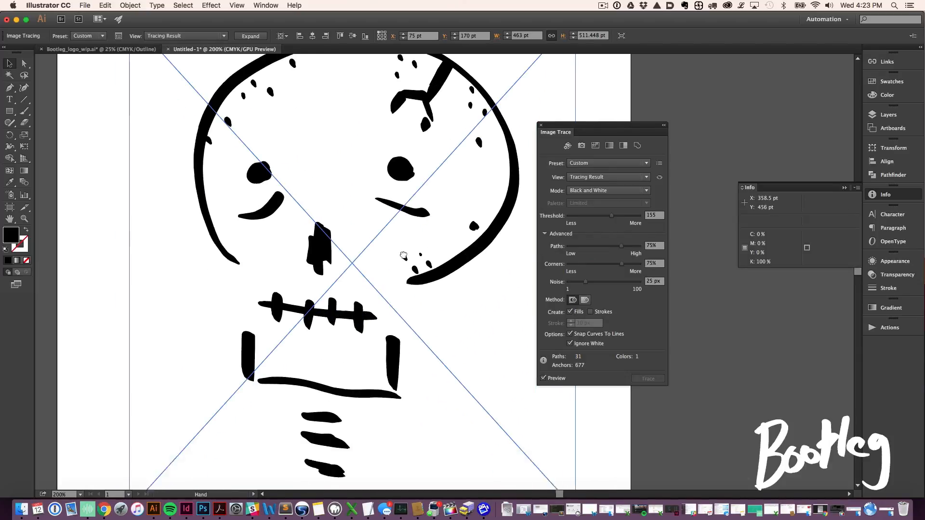
Examine the traced edges of the skull's teeth at very high magnification and the whole skull at 100%
drag(292, 256, 339, 291)
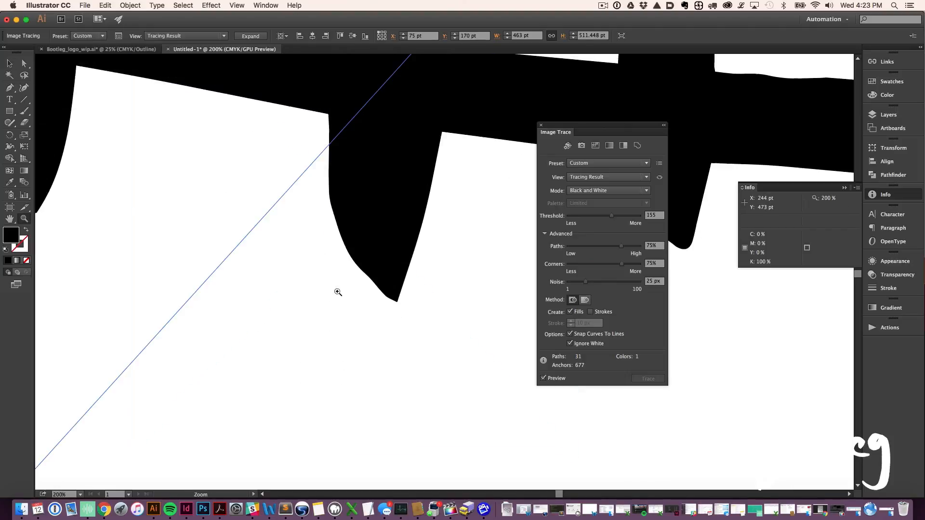
click(396, 301)
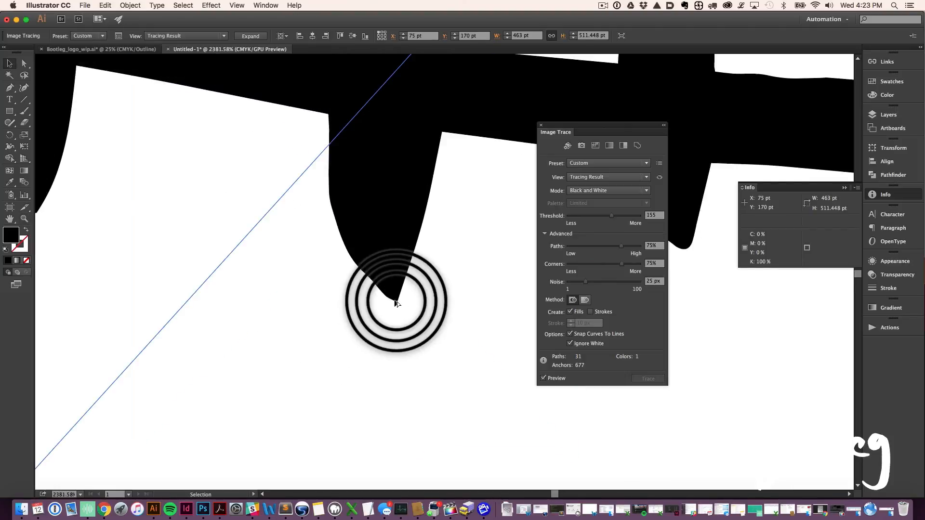
key(super+minus)
key(super+minus)
key(super+minus)
key(super+minus)
key(super+minus)
key(super+minus)
key(super+minus)
key(super+minus)
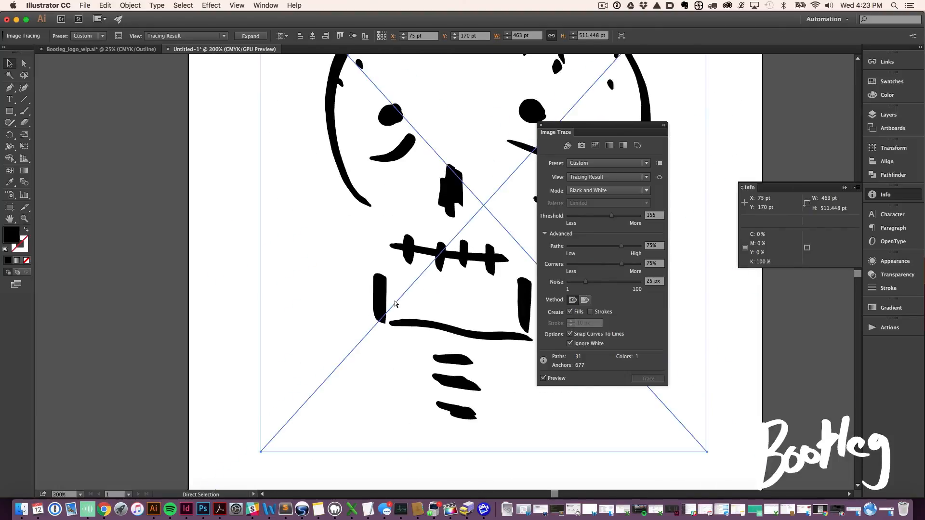
drag(442, 231, 342, 287)
drag(407, 253, 359, 259)
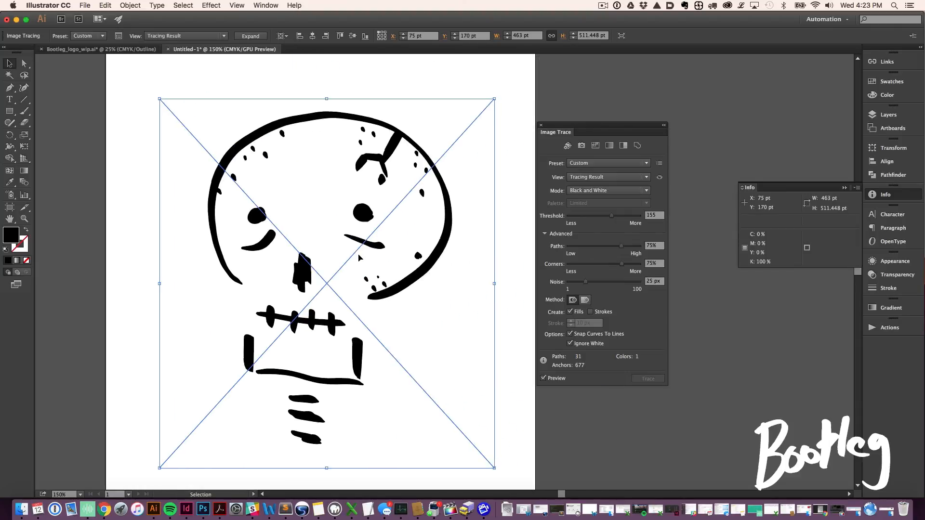
key(super+minus)
scroll(484, 236, right, 2)
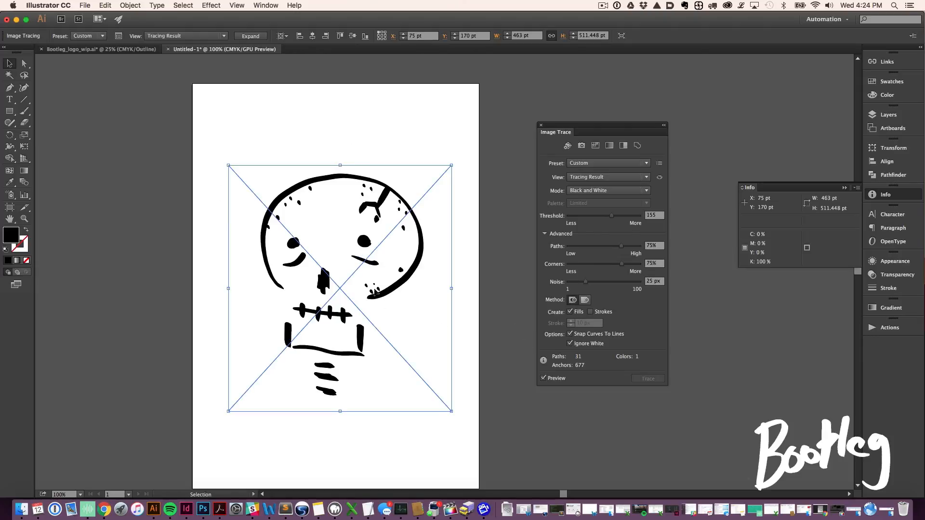
Check the unexpanded skull tracing in outline view and return to the normal preview
click(249, 36)
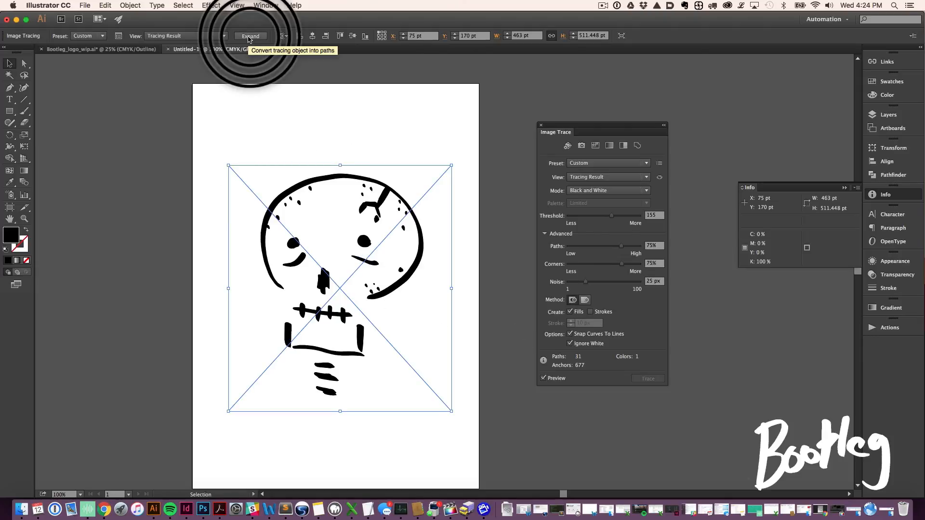
click(249, 37)
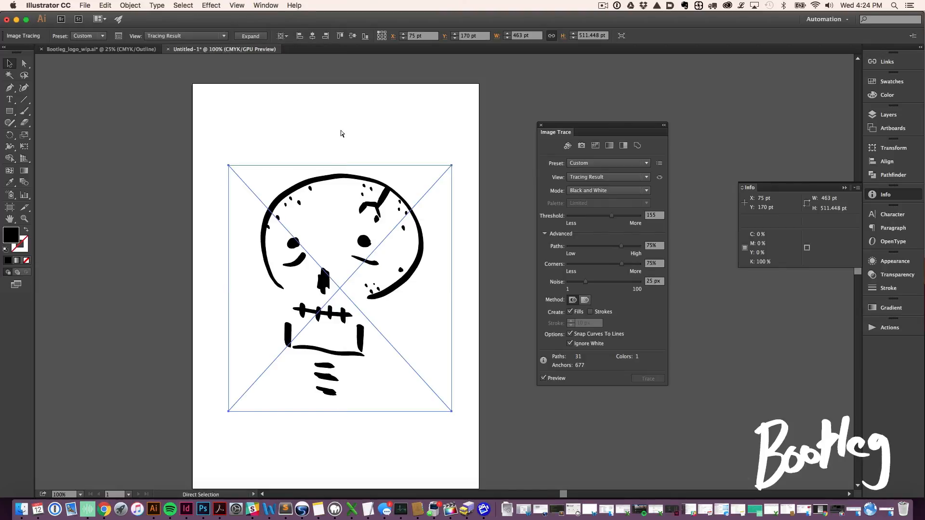
key(super+y)
key(super+y)
click(240, 6)
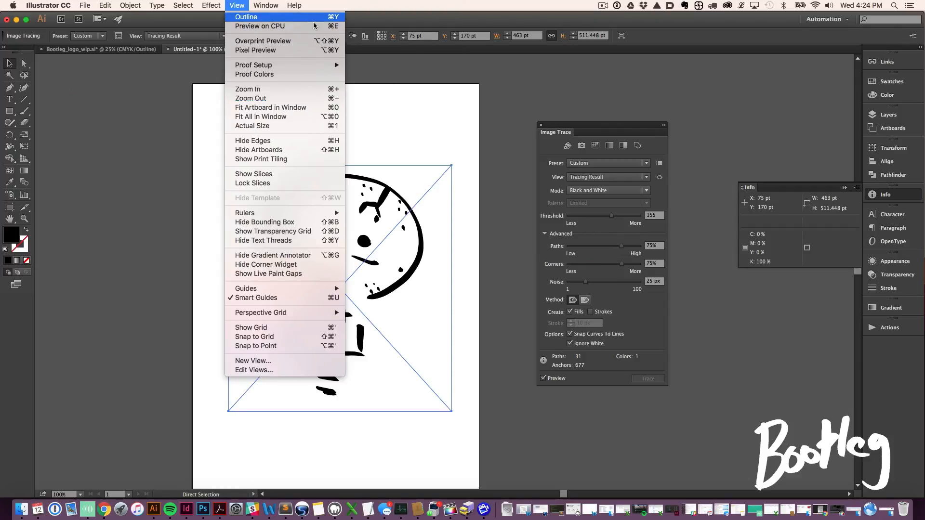
click(296, 19)
key(super+y)
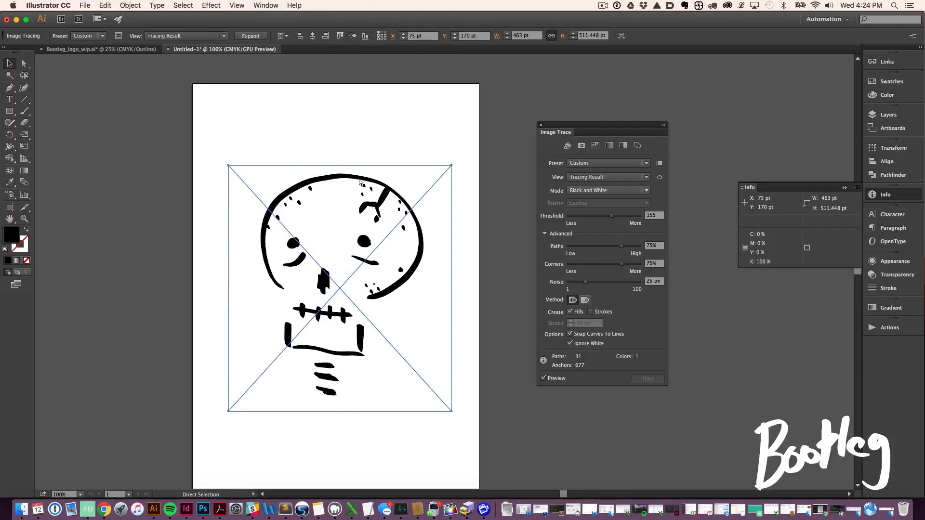
Expand the skull tracing into editable vector paths and check the paths in outline view
click(250, 37)
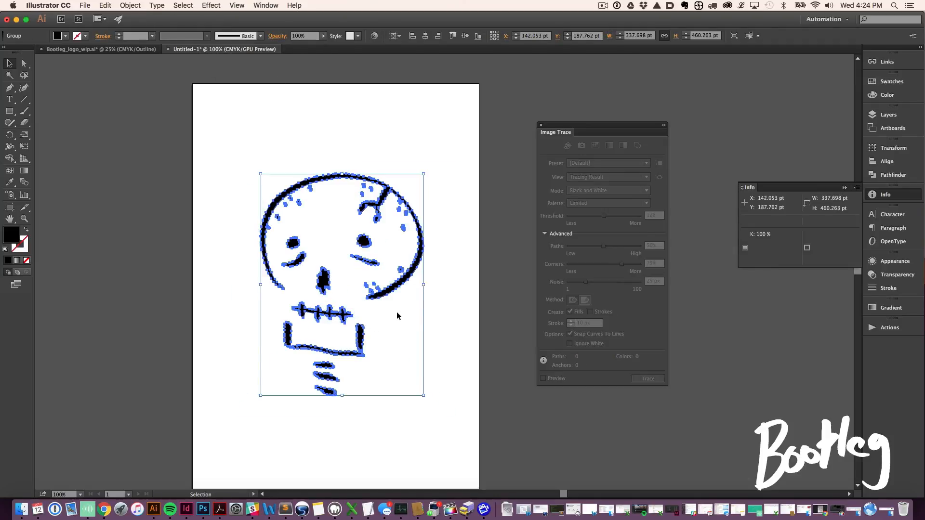
key(a)
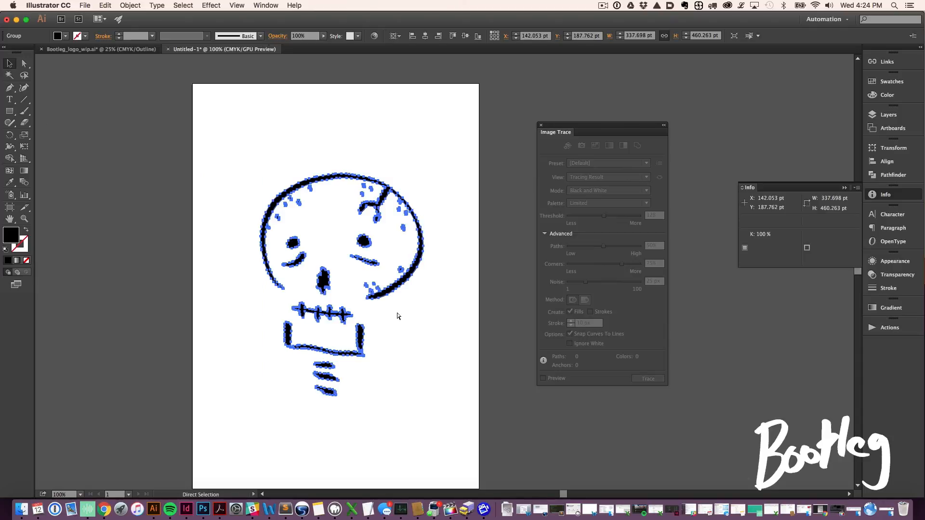
key(super+y)
key(super+shift+a)
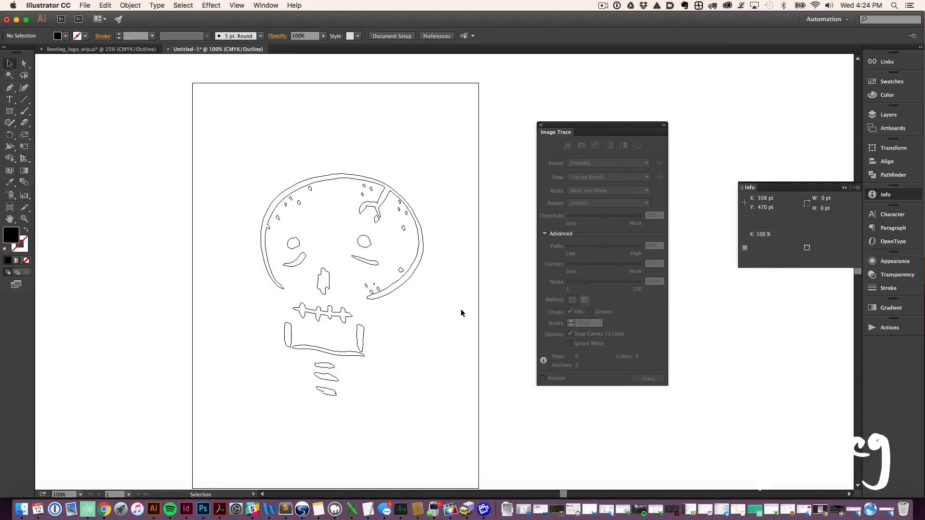
key(super+y)
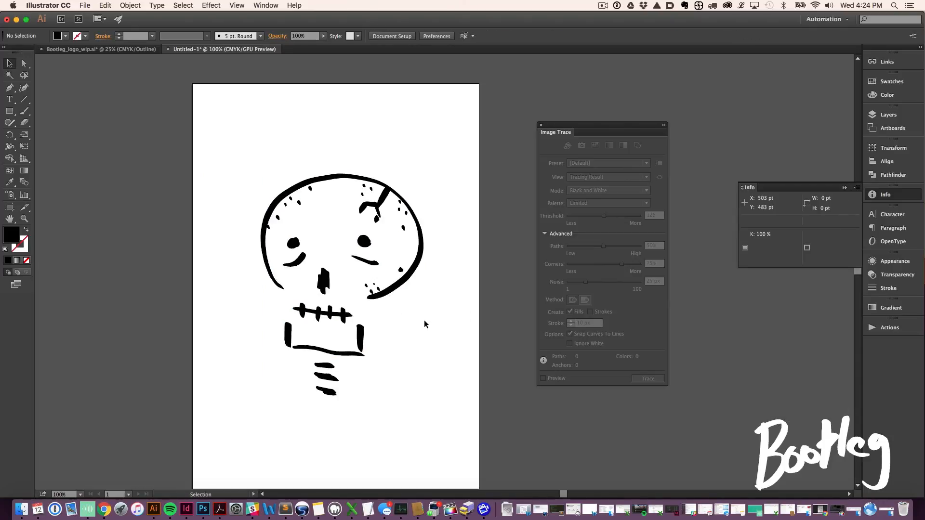
Scale the expanded skull down proportionally about its centre to about 231 pt wide and 314 pt high
drag(425, 302, 425, 309)
drag(201, 161, 425, 405)
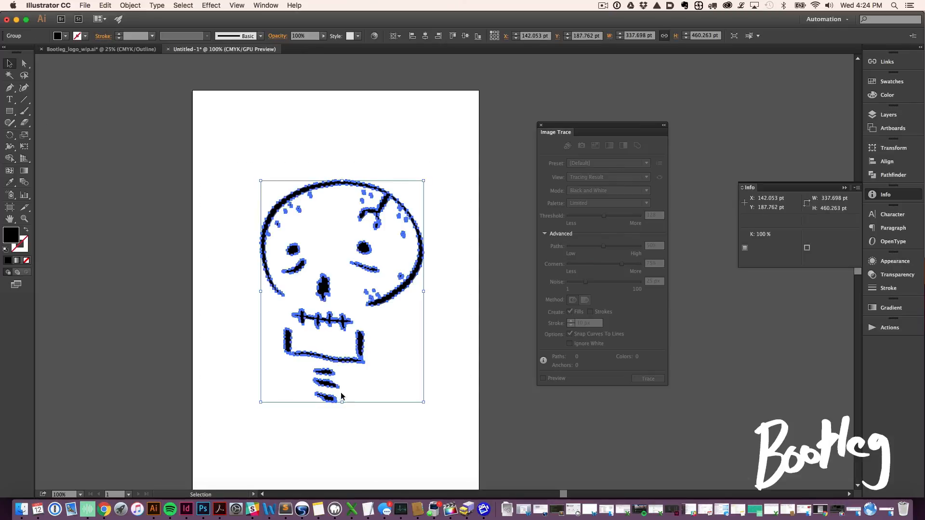
drag(344, 404, 377, 382)
click(238, 216)
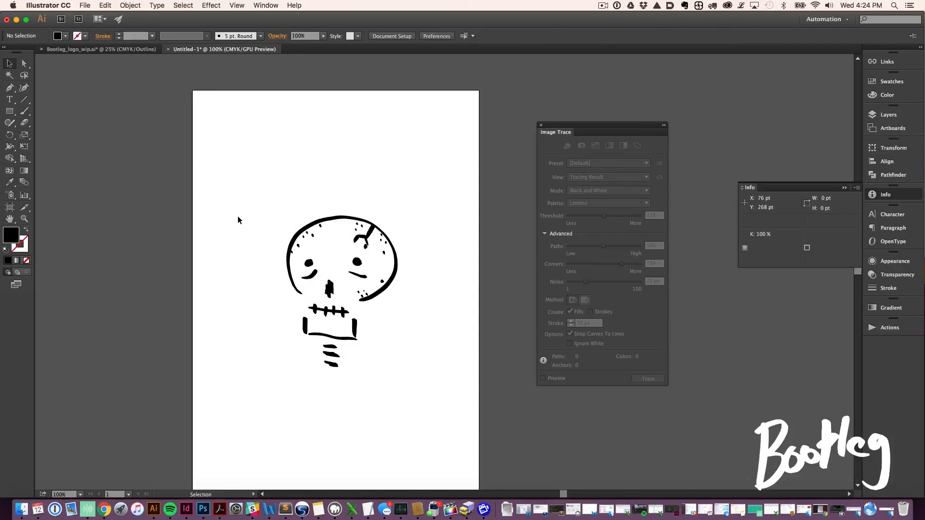
Draw a black 407 by 465 pt rectangle around the skull and place it behind the artwork
click(9, 111)
mouse_move(237, 181)
mouse_down()
mouse_move(444, 392)
mouse_move(433, 403)
mouse_up()
key(v)
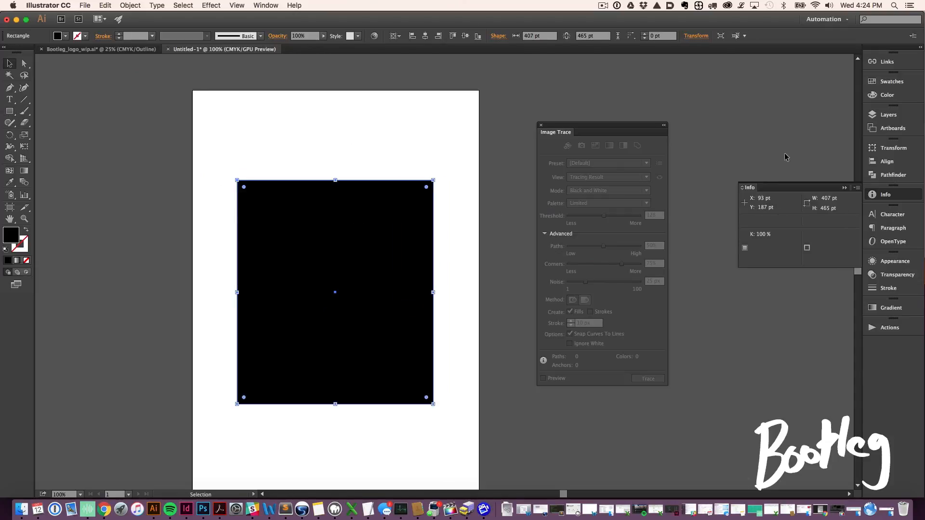
Select only the skull, without the black rectangle, and fill it with white from the swatches
click(891, 82)
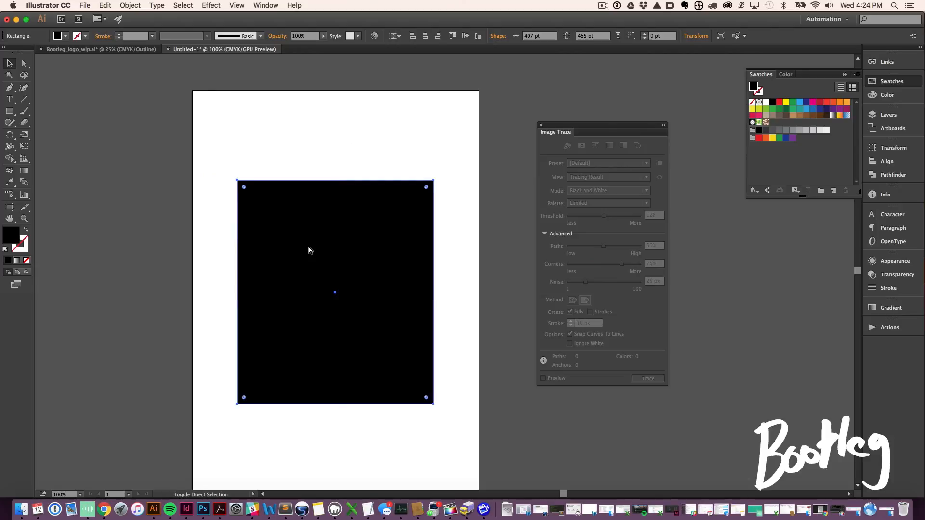
click(200, 198)
click(287, 213)
drag(206, 184, 445, 415)
shift+click(406, 196)
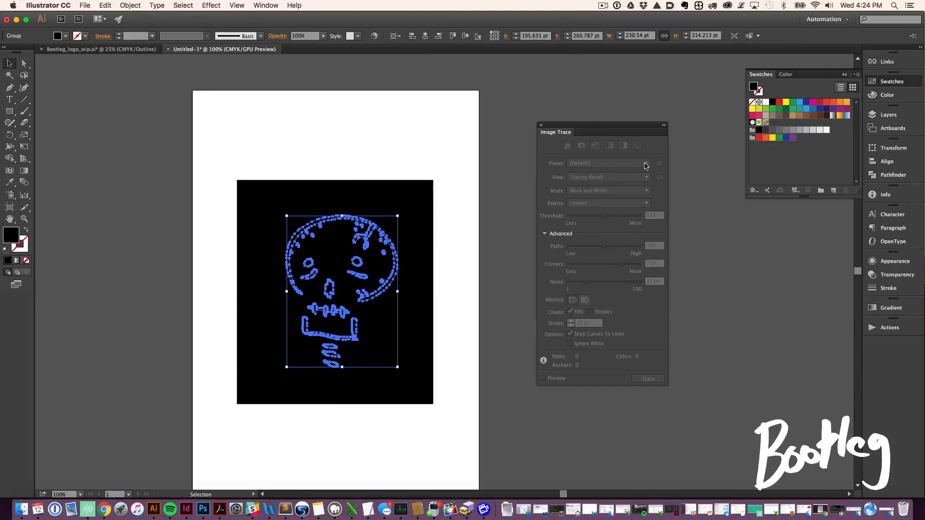
click(766, 103)
click(410, 140)
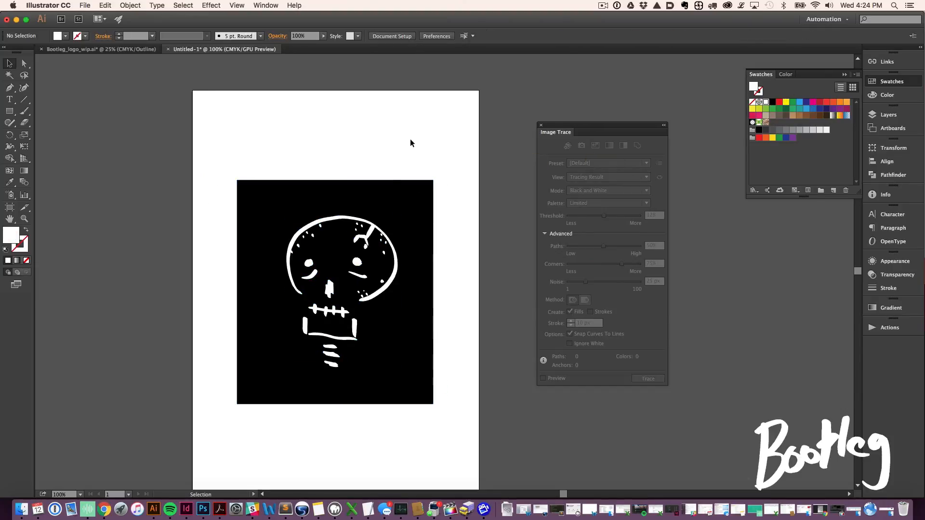
Collapse the Image Trace settings and move them clear of the artwork to view the white skull at 150%
key(z)
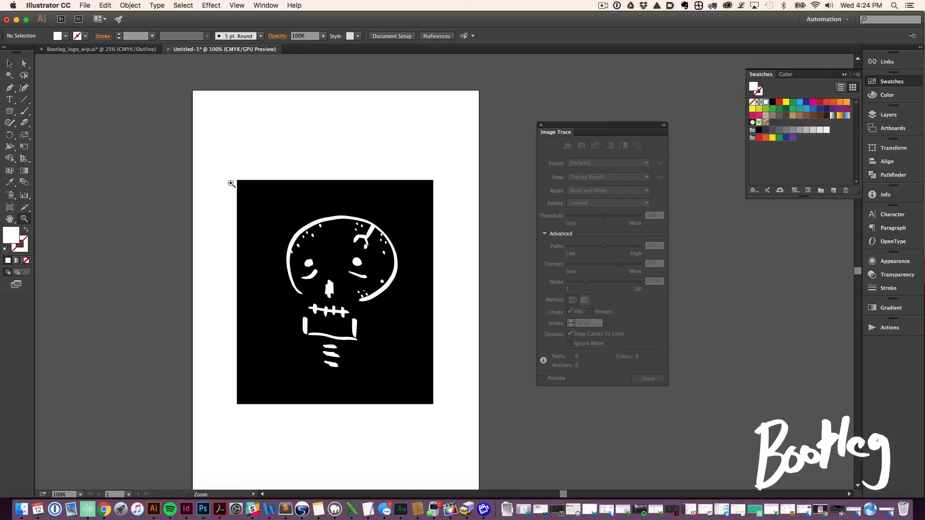
drag(234, 181, 457, 400)
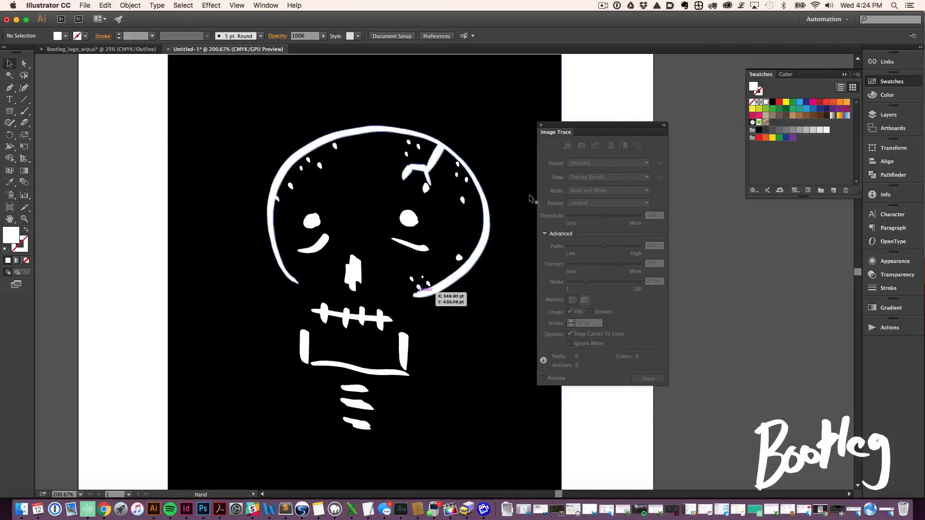
double_click(634, 125)
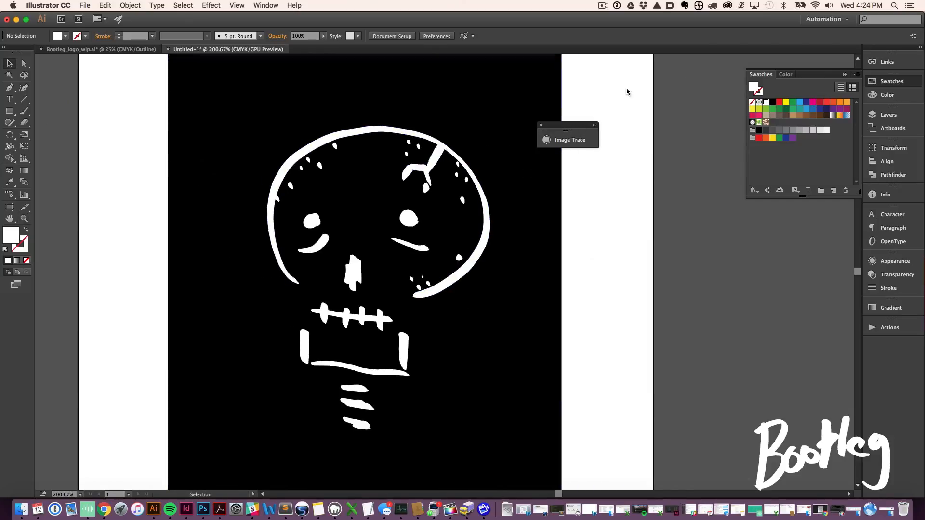
drag(568, 127, 630, 95)
scroll(579, 202, left, 2)
scroll(578, 202, down, 2)
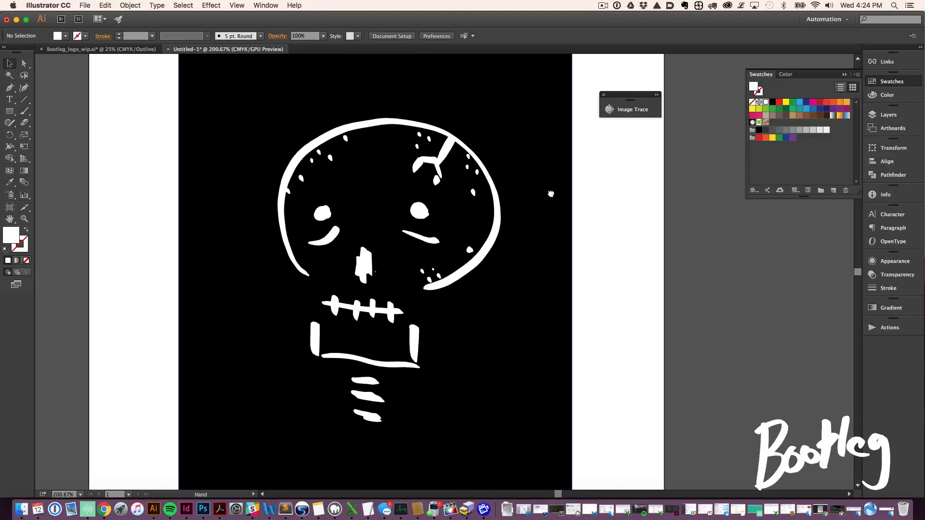
key(super+minus)
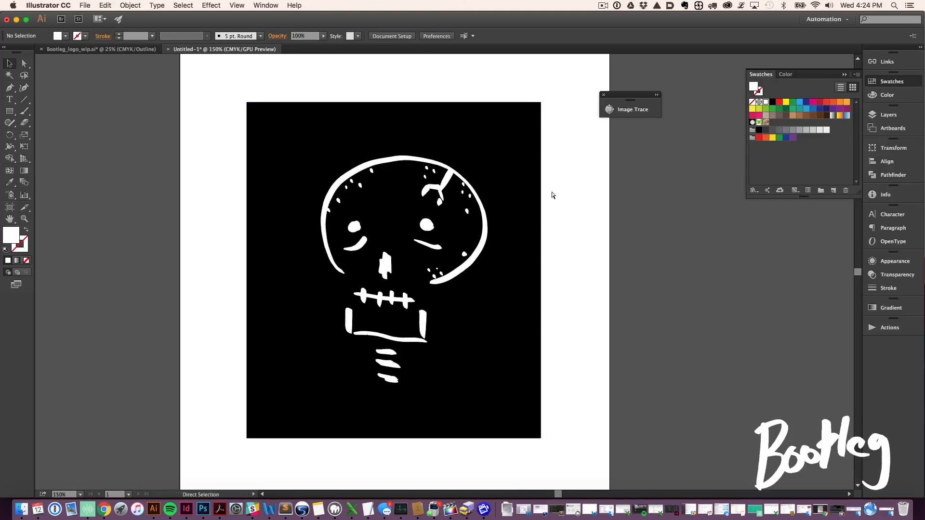
scroll(553, 217, up, 2)
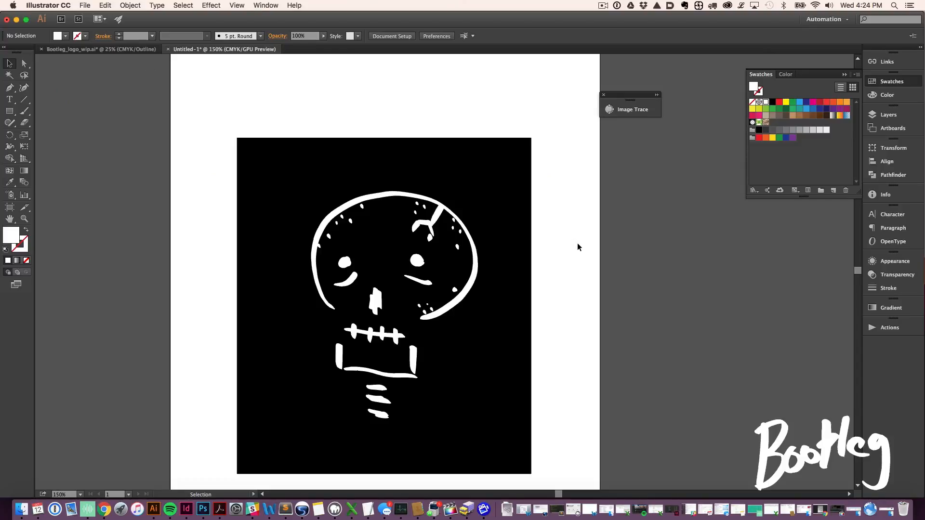
Recolor the skull artwork with the orange-red swatch, leaving the black background rectangle unselected
click(470, 272)
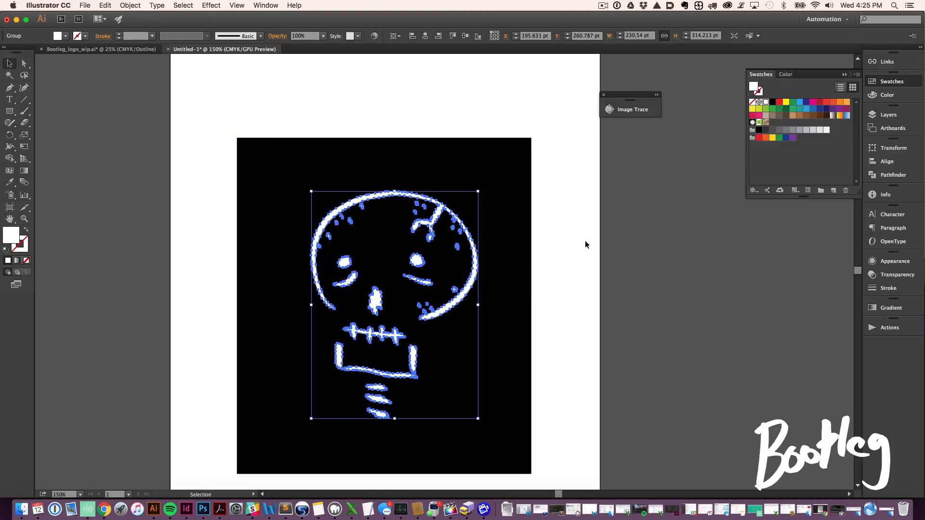
click(571, 249)
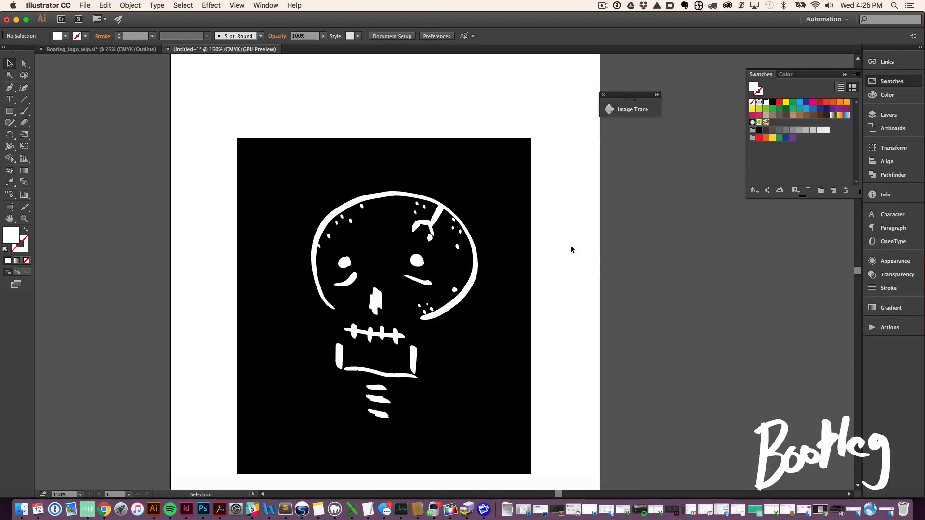
click(443, 286)
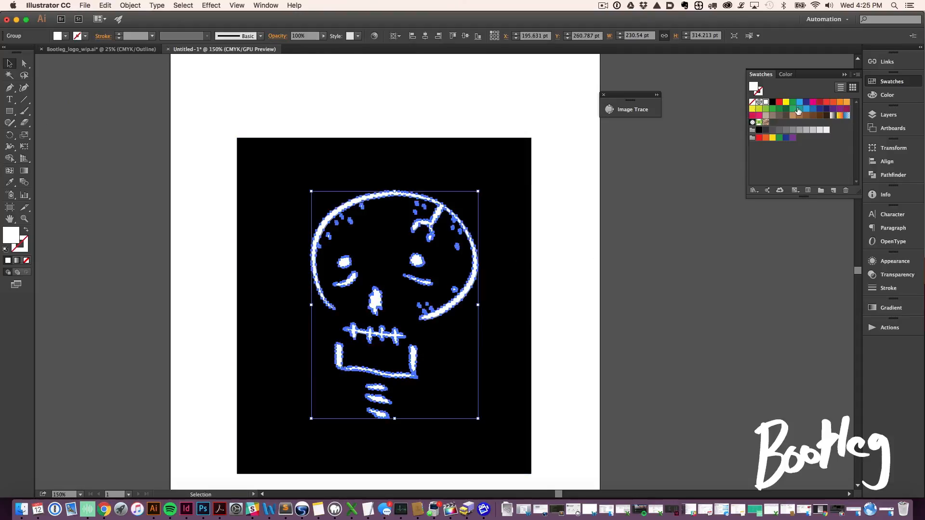
click(832, 101)
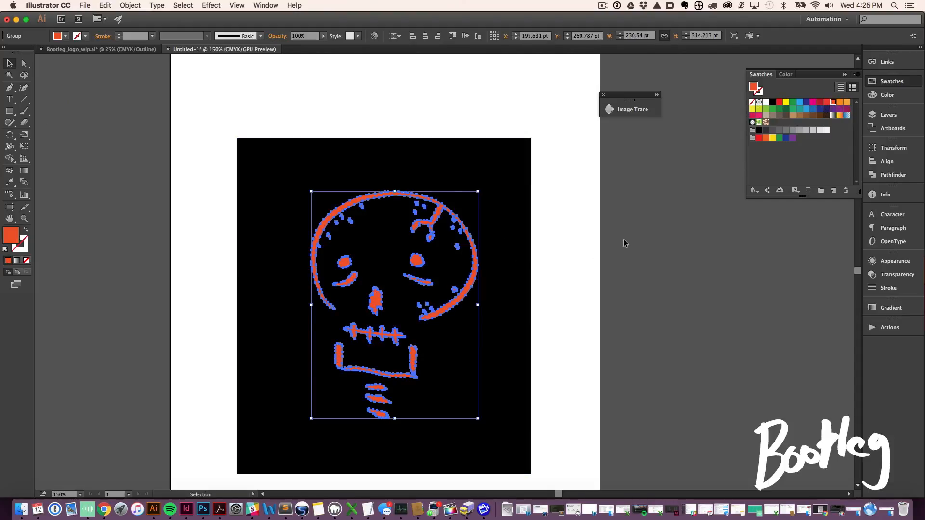
click(556, 266)
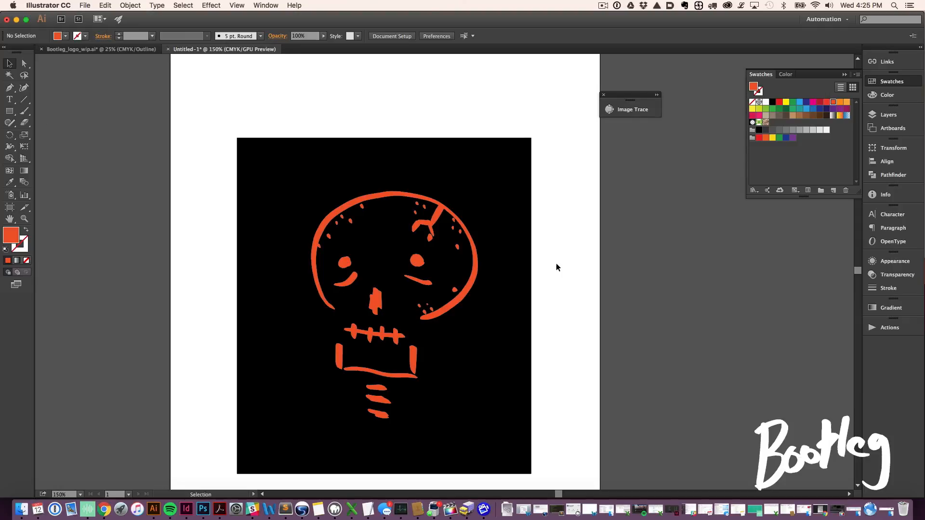